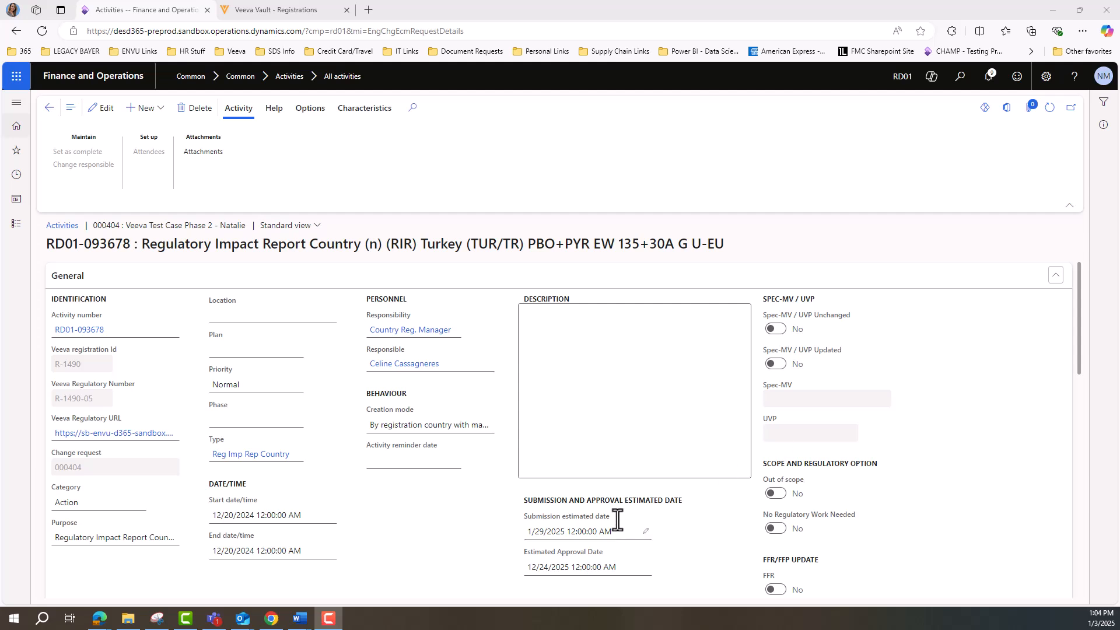
Open the Turkey activity's Veeva regulatory URL to view the linked regulatory action in Veeva Vault, and return to the activity
click(132, 434)
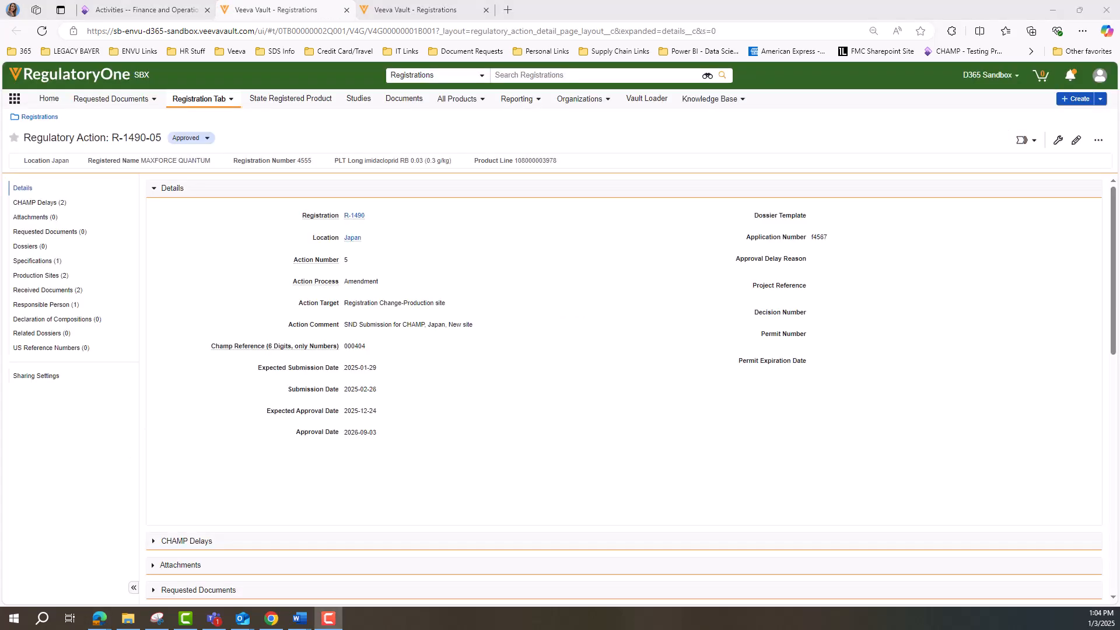
key(ctrl+w)
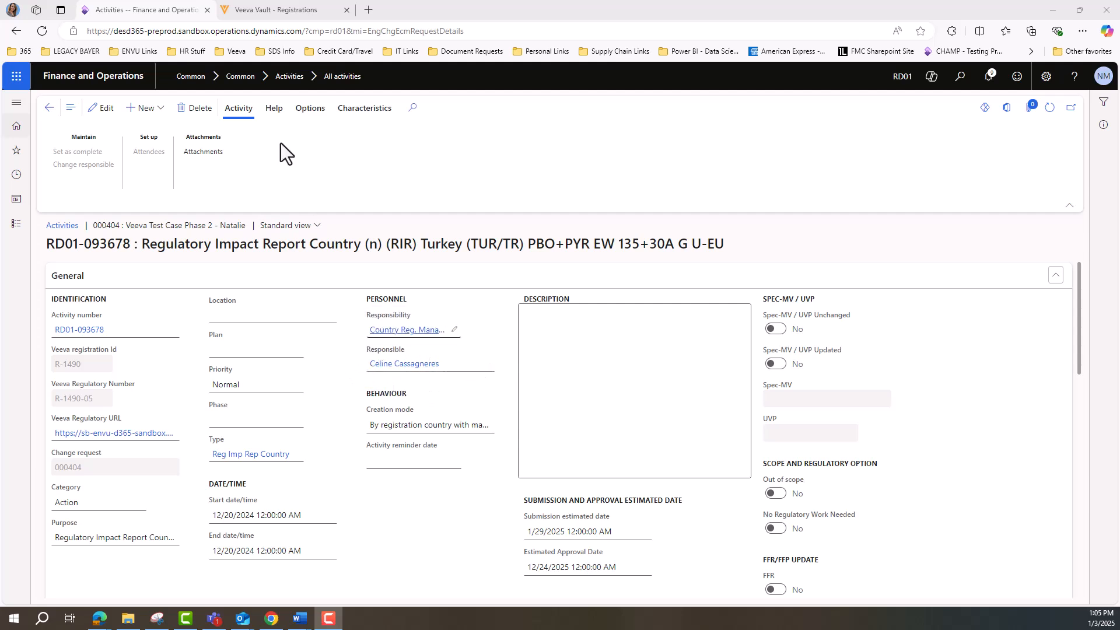
click(259, 10)
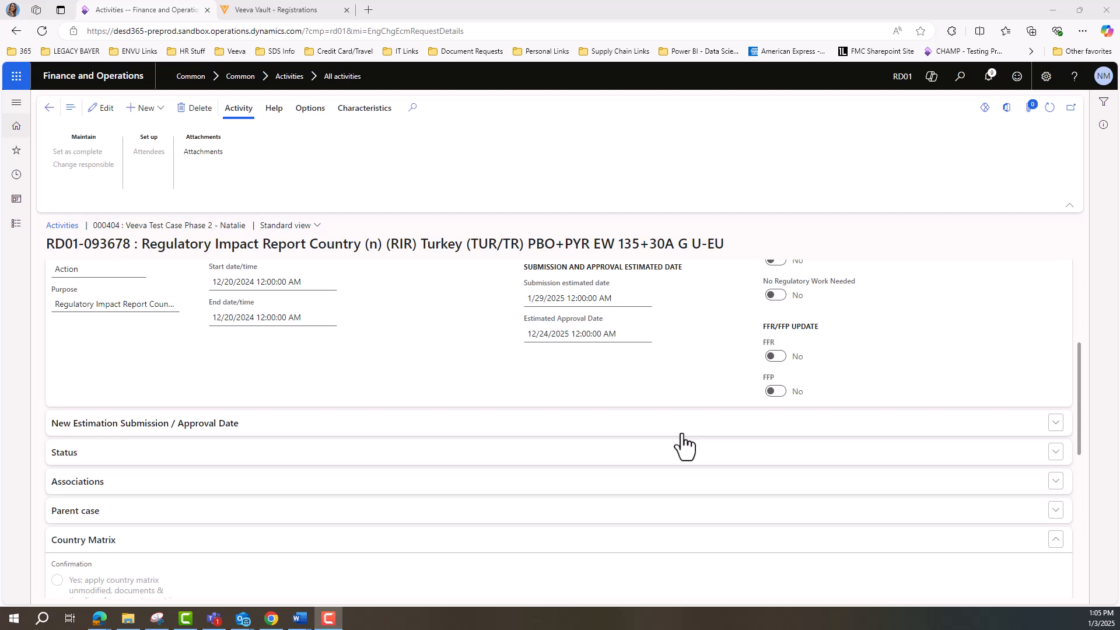
Review the Turkey activity's general details, estimated dates and Country Matrix timelines
scroll(645, 439, up, 1)
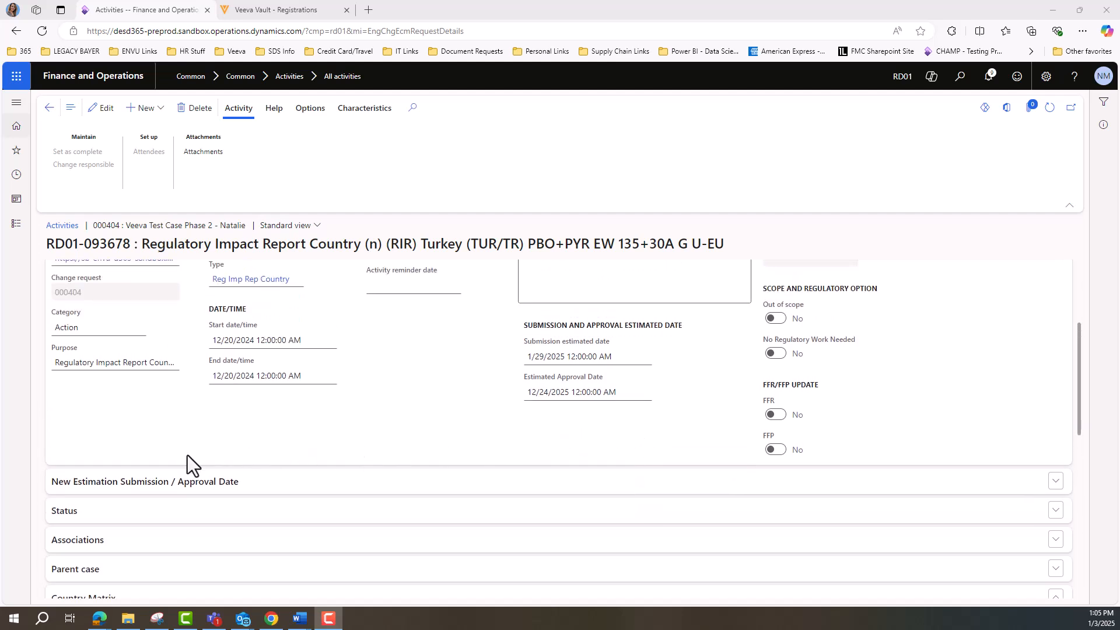
scroll(187, 455, down, 1)
scroll(455, 435, up, 2)
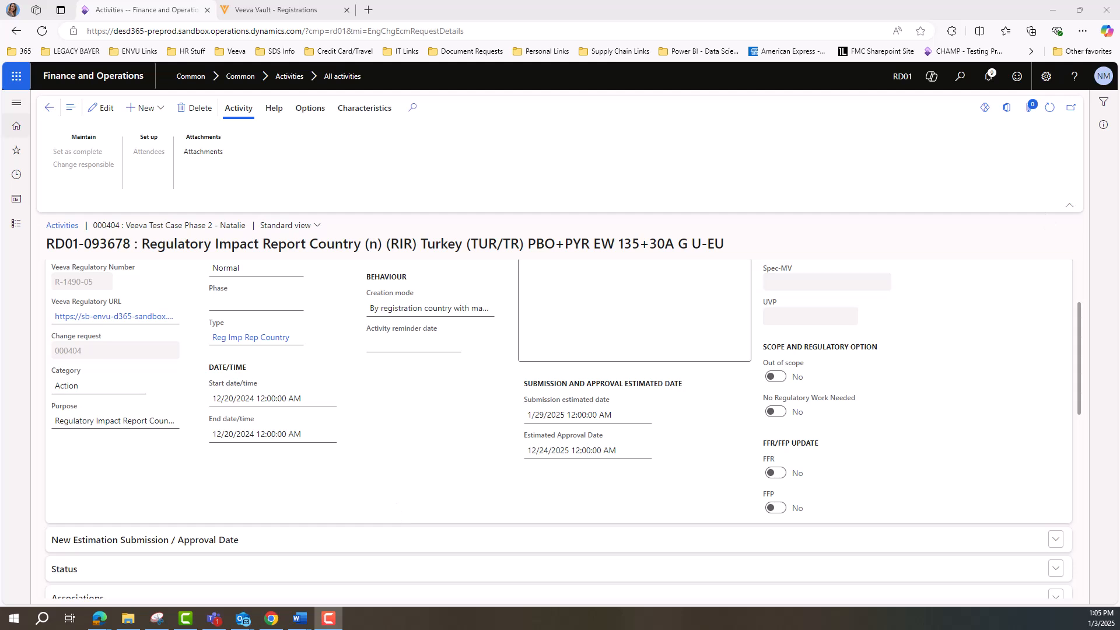
scroll(727, 439, down, 5)
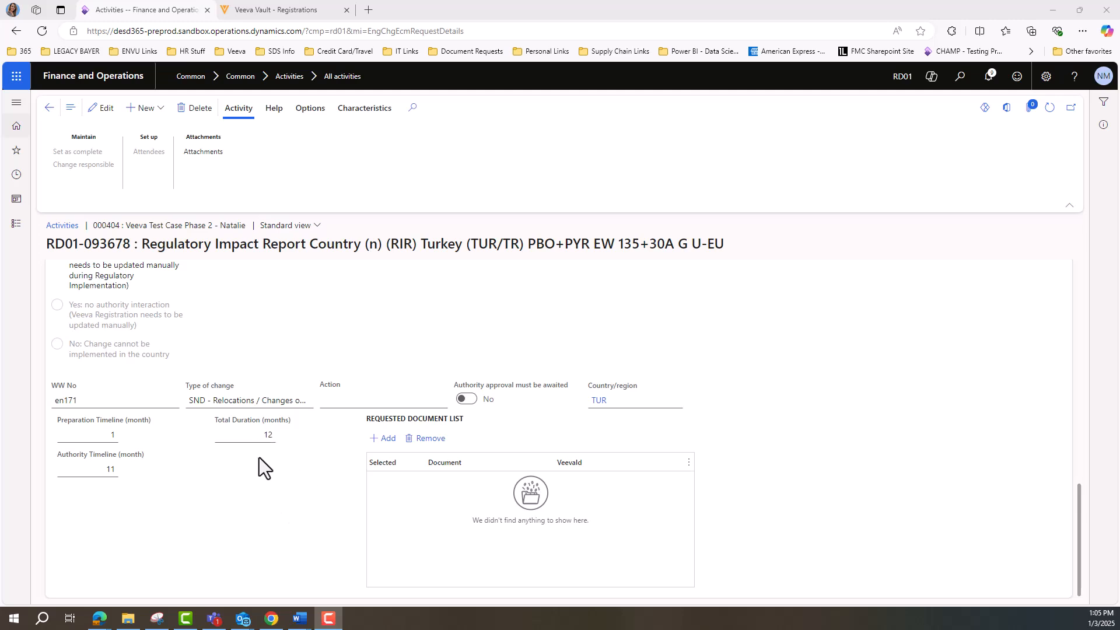
scroll(278, 506, up, 8)
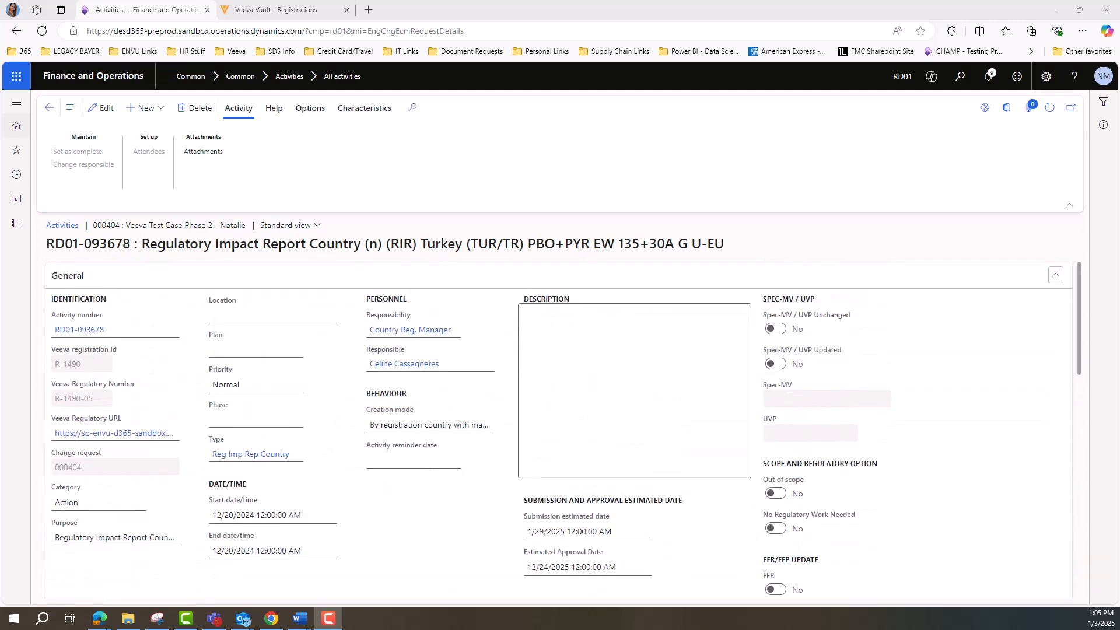
Switch to Veeva Vault and view the CHAMP Delays of regulatory action R-1490-05
key(ctrl+Tab)
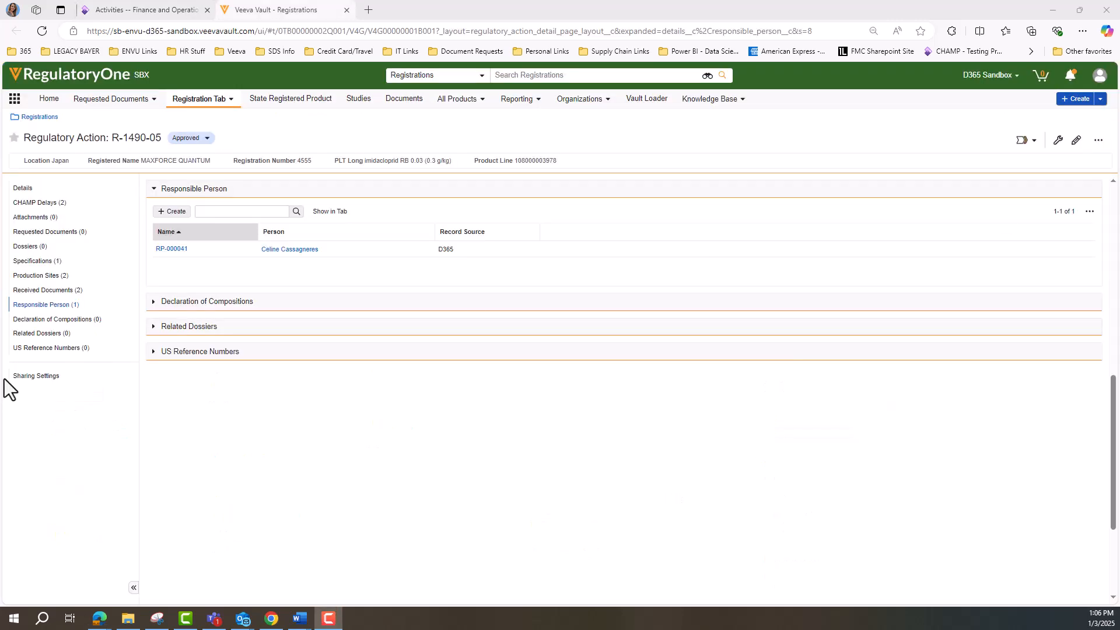
click(36, 203)
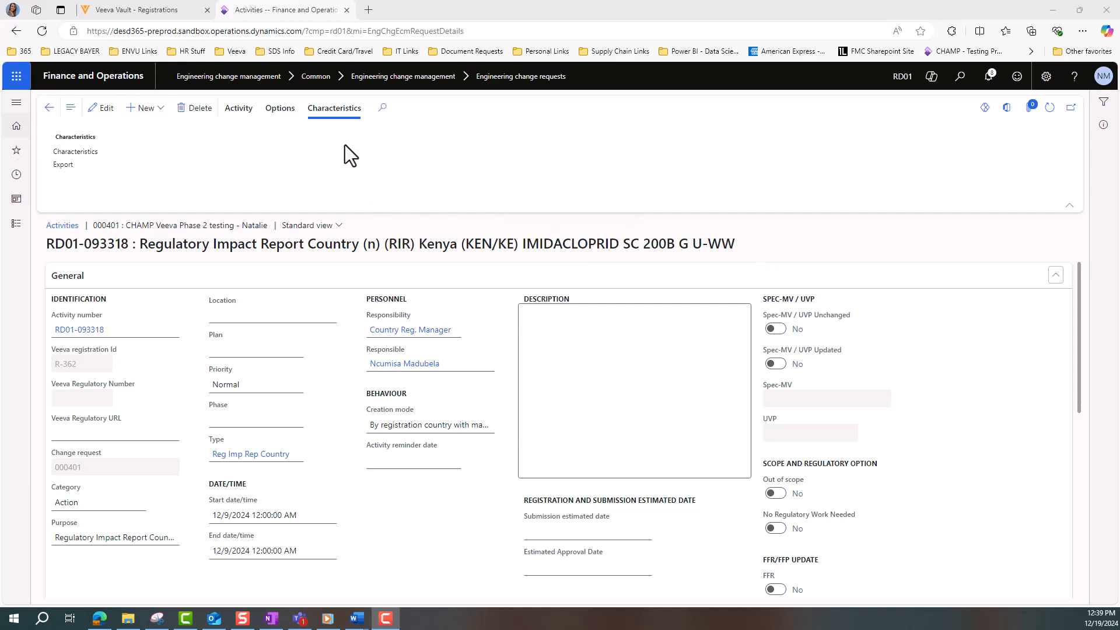
Open the All activities list from the Common module and view its remaining columns
click(16, 105)
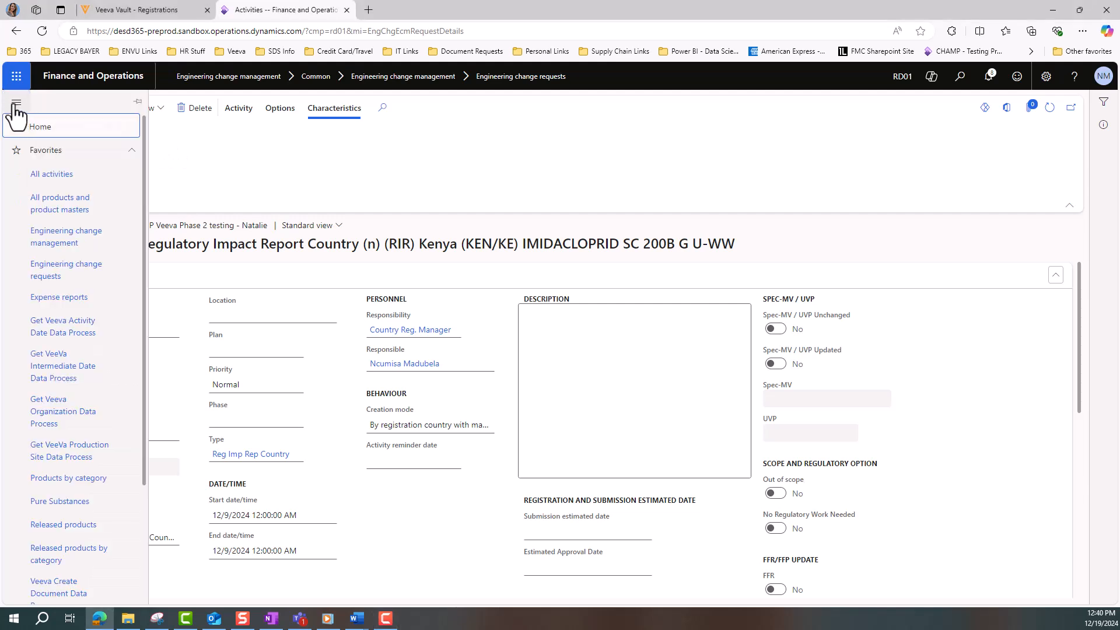
click(131, 153)
click(74, 226)
scroll(74, 239, down, 2)
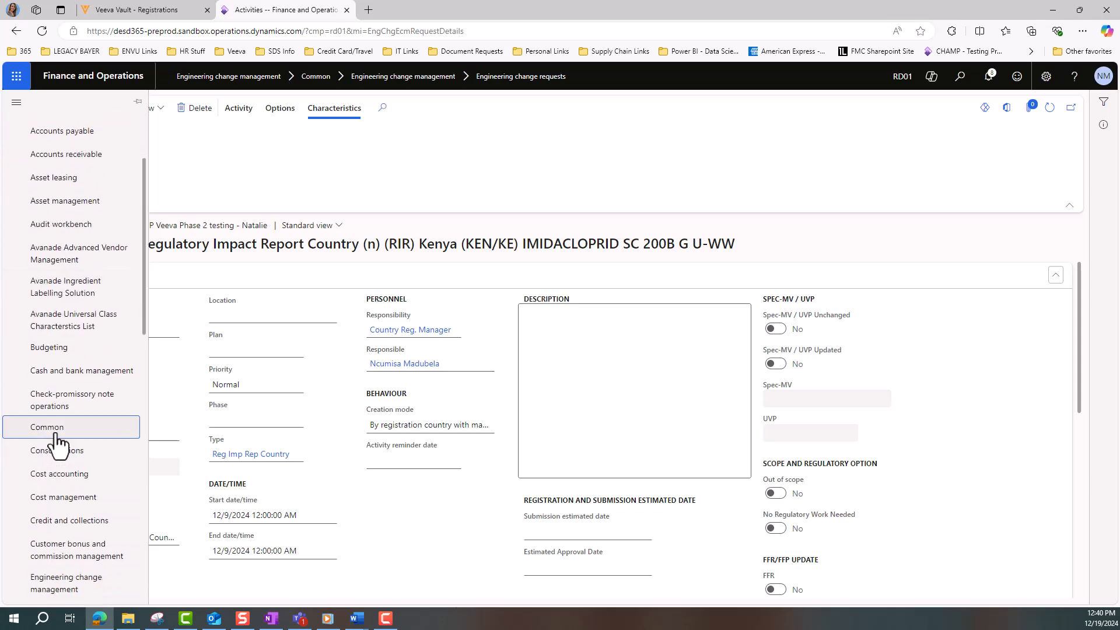
click(56, 434)
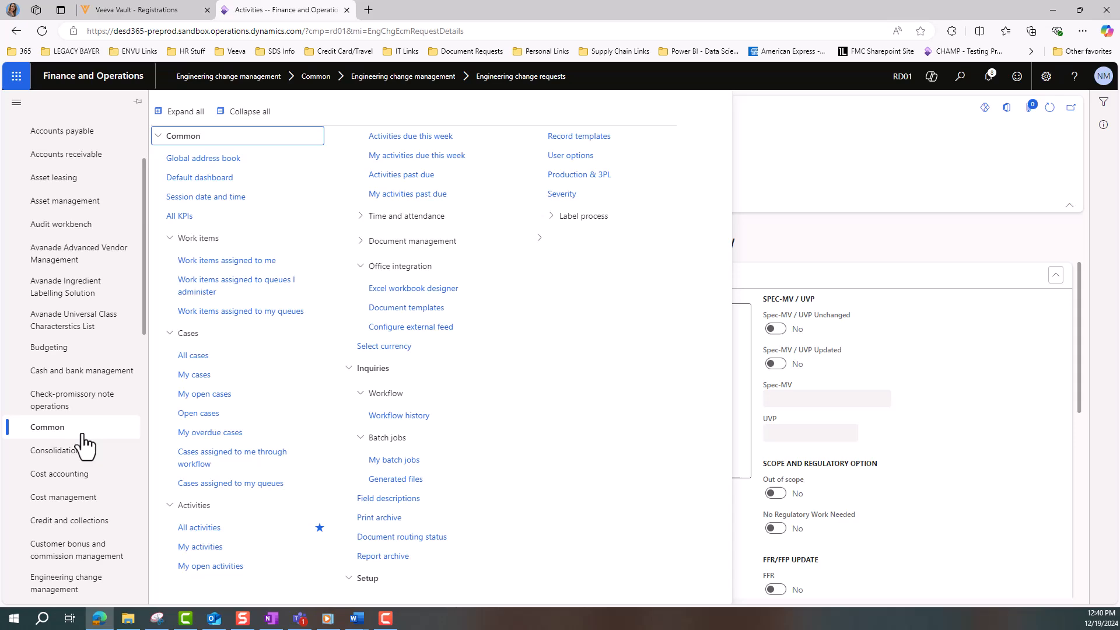
click(211, 527)
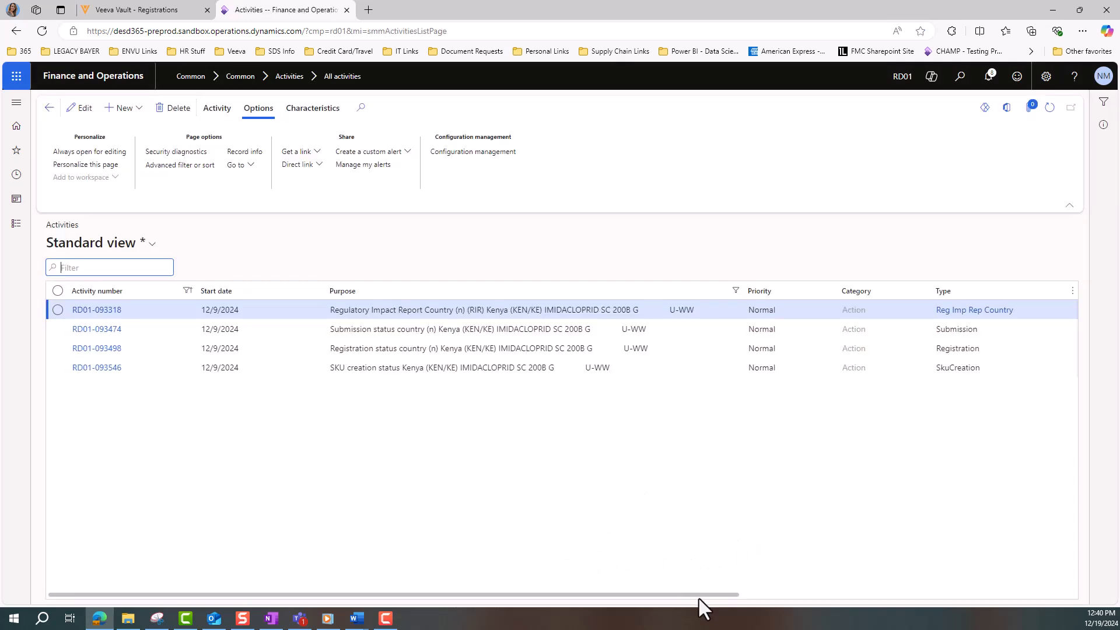
drag(712, 592, 986, 593)
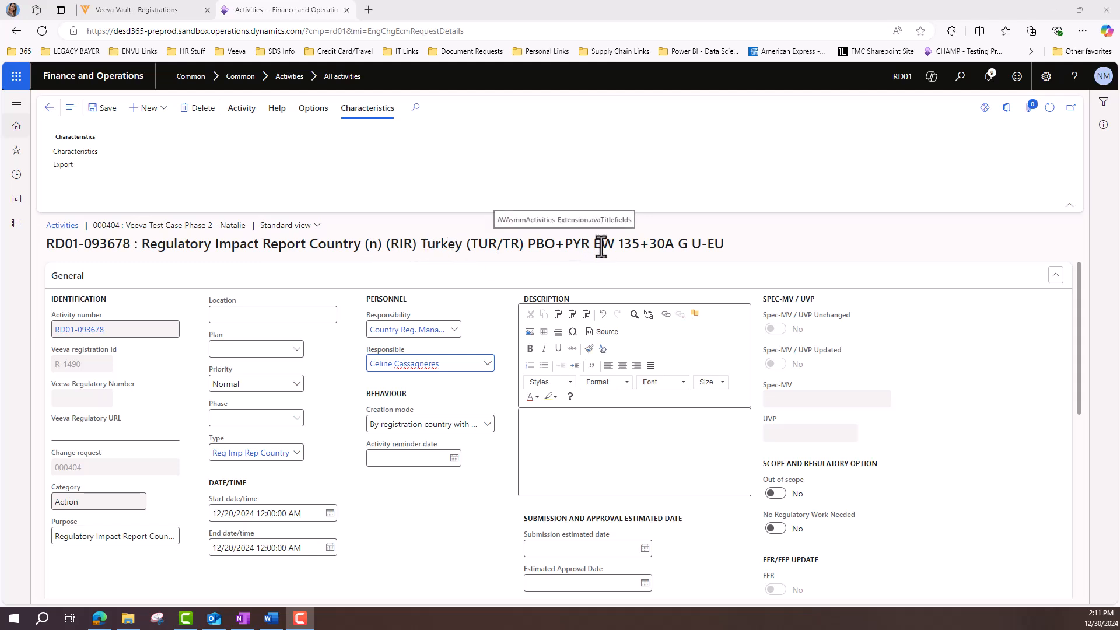
Set the Submission estimated date of the Turkey Regulatory Impact Report activity to 1/29/2025
scroll(1031, 347, down, 1)
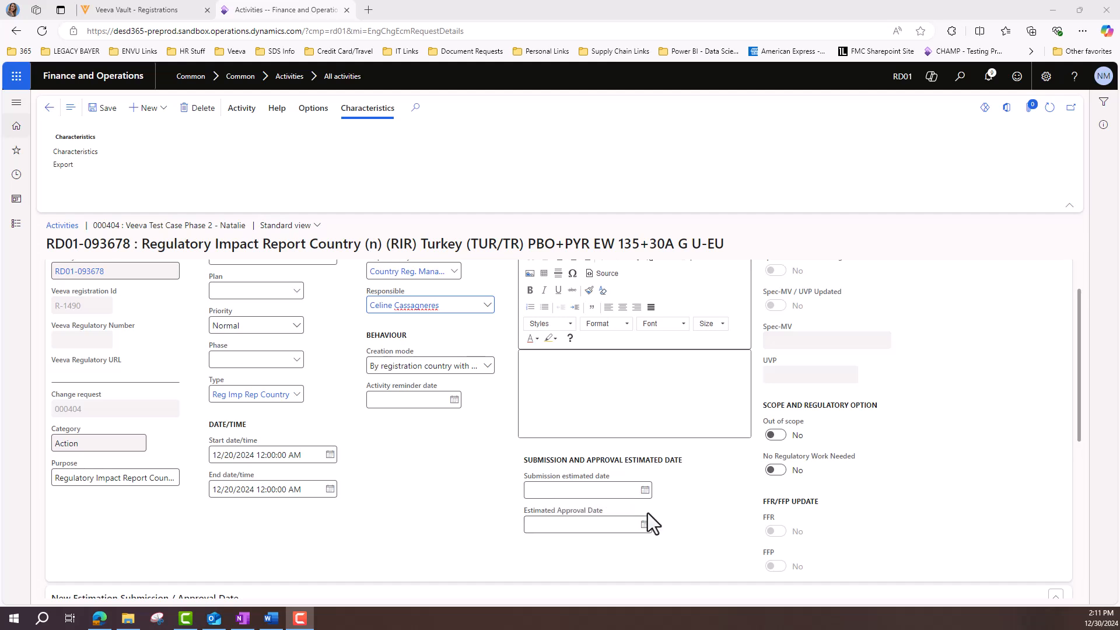
click(646, 493)
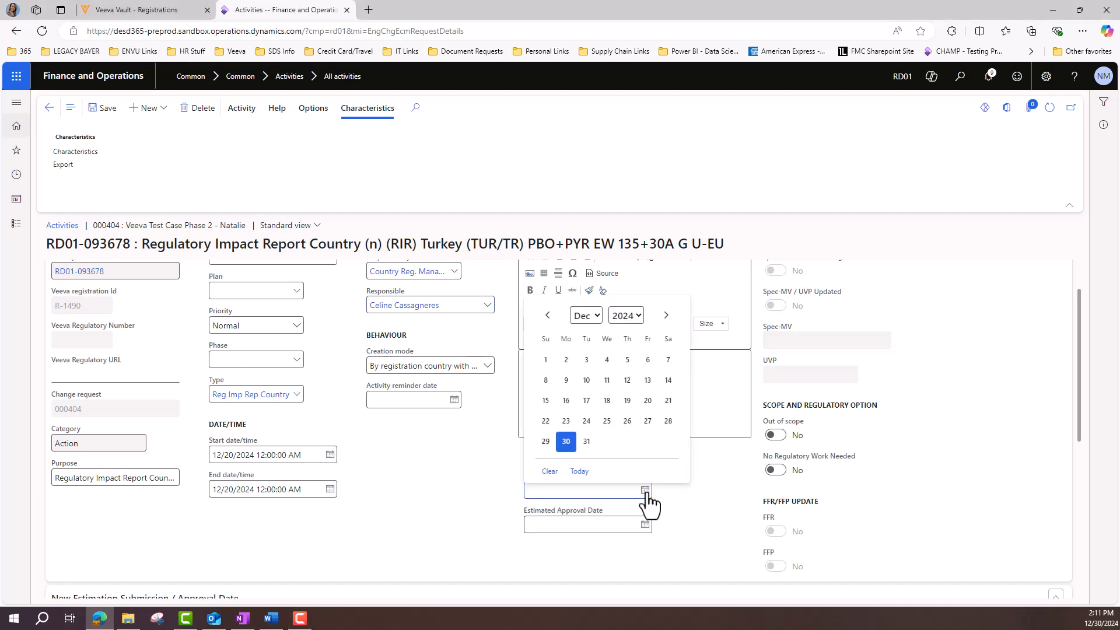
click(665, 317)
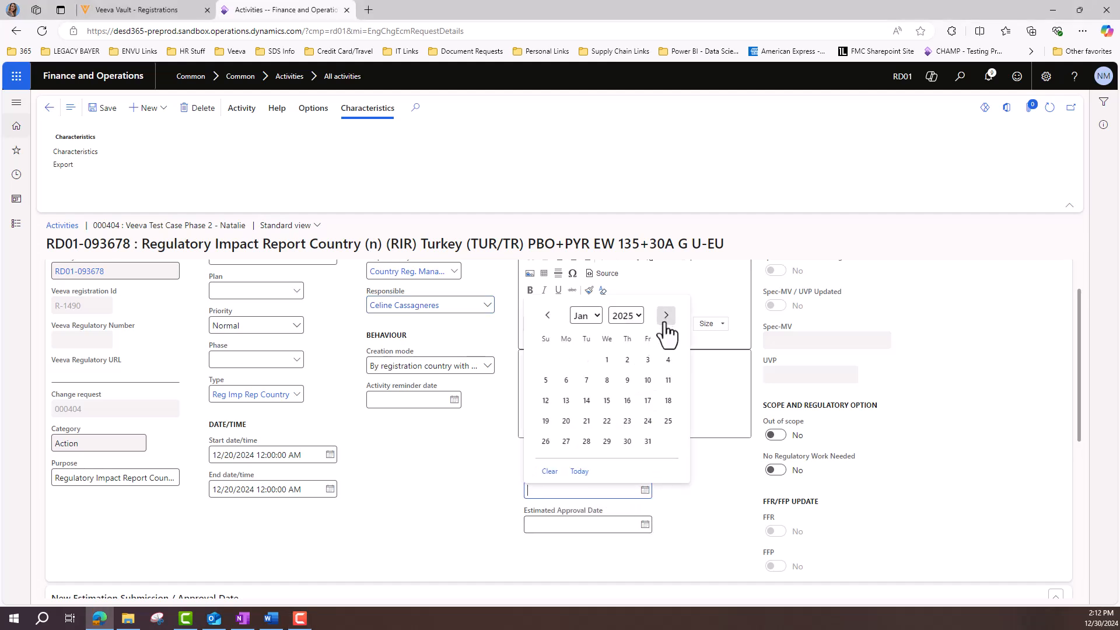
click(607, 442)
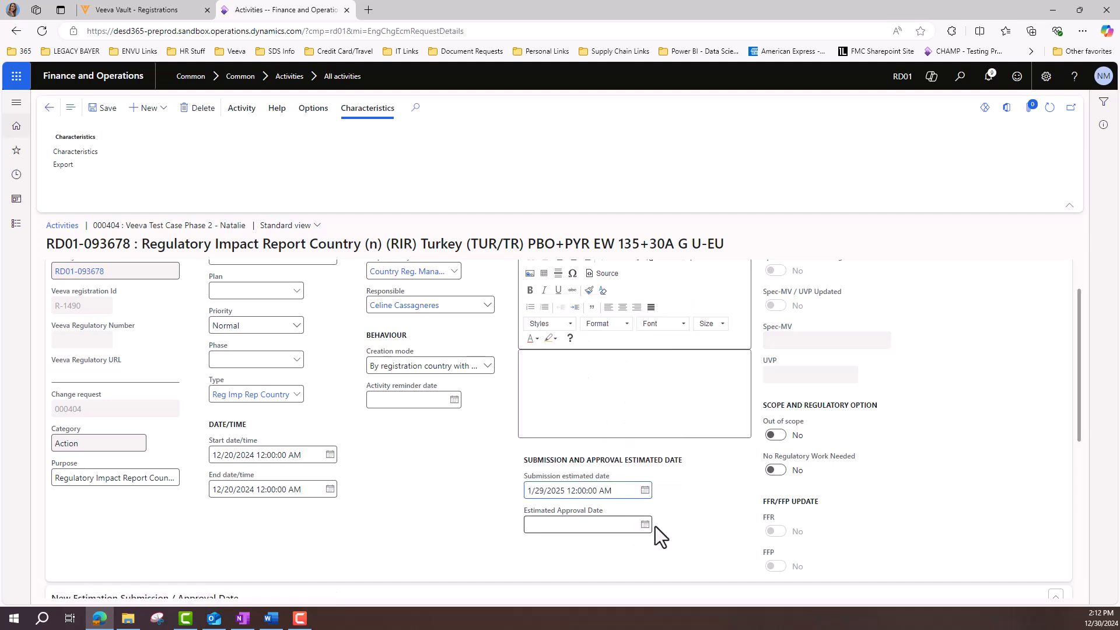
Set the Estimated Approval Date to 12/24/2025 and approve creating a new regulatory action in Veeva
click(645, 526)
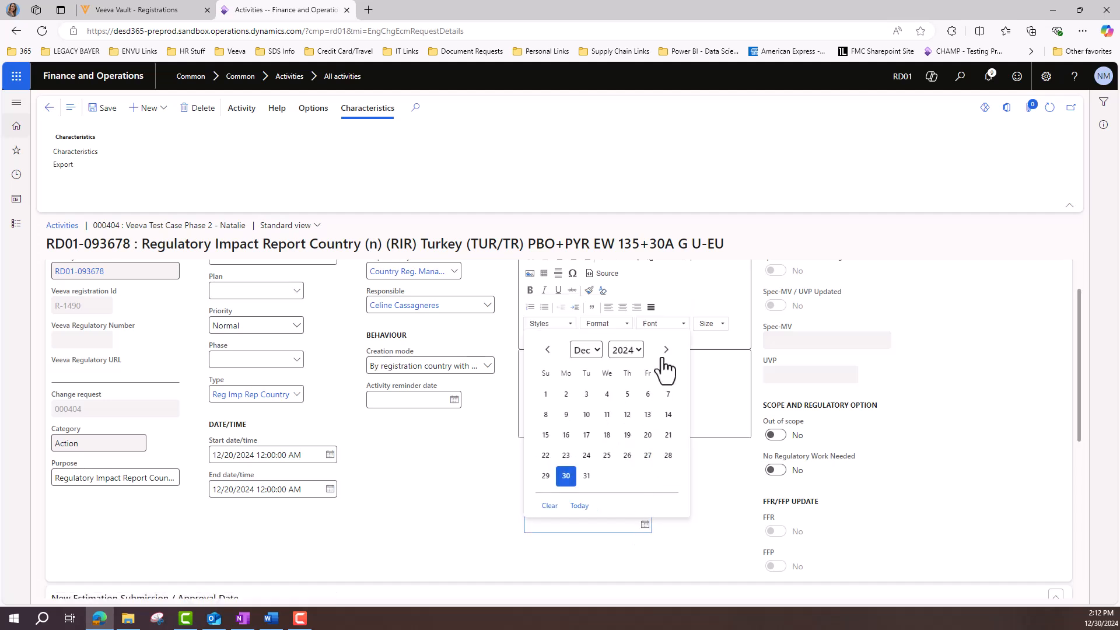
click(637, 350)
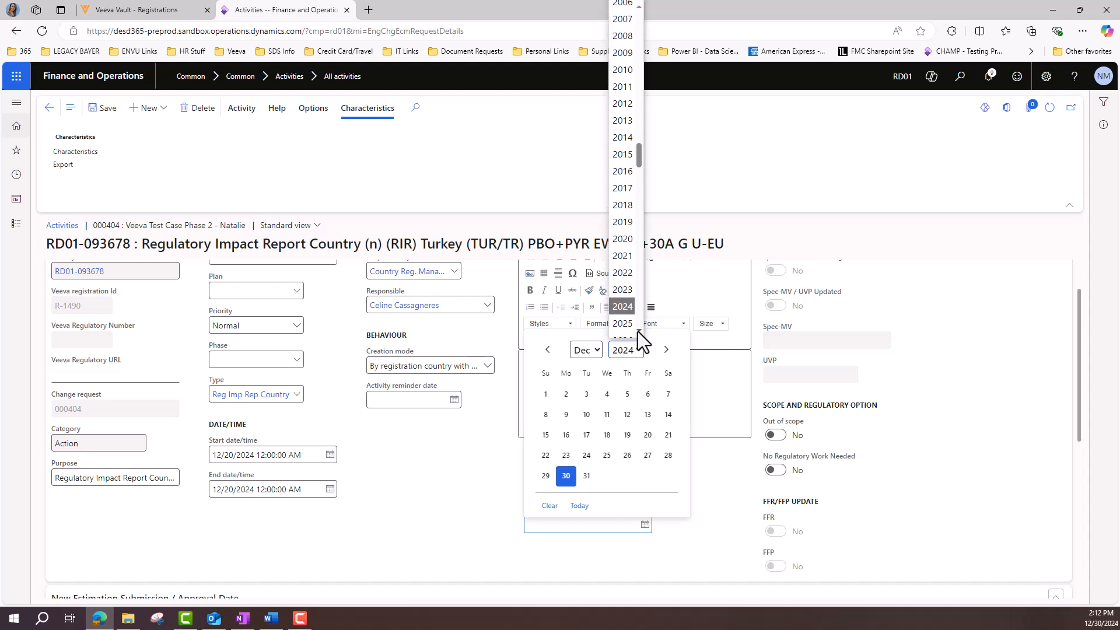
click(633, 322)
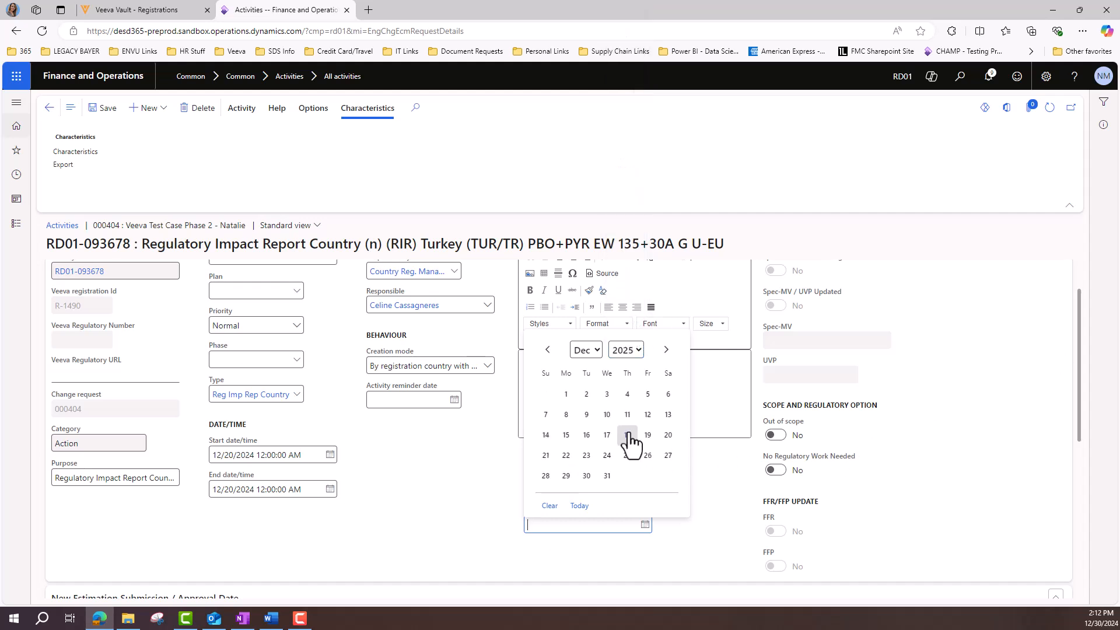
click(606, 457)
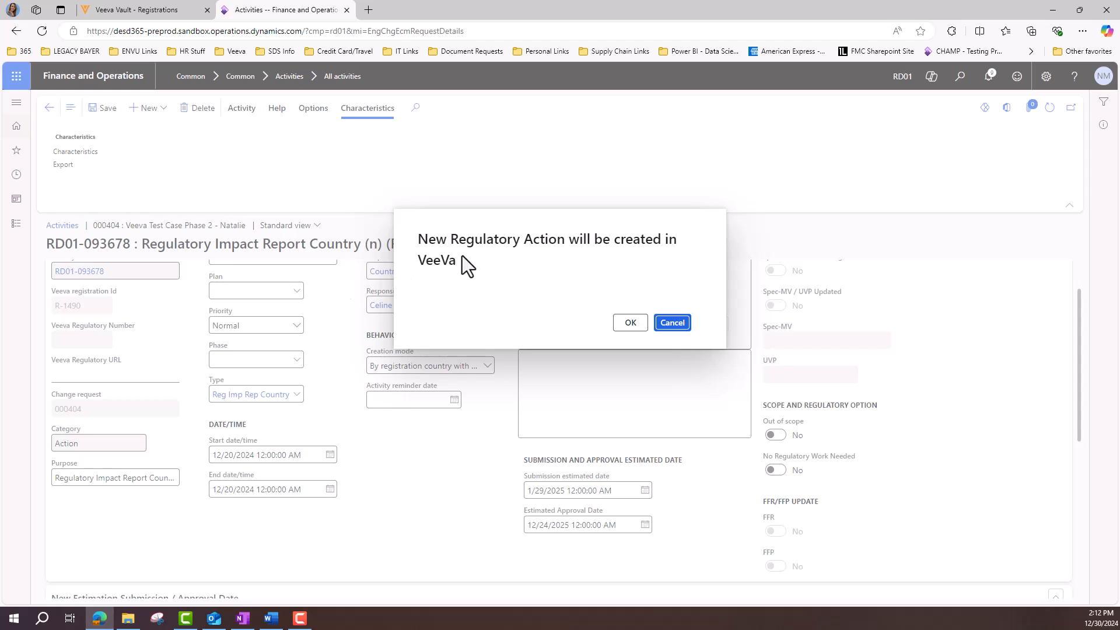
click(633, 327)
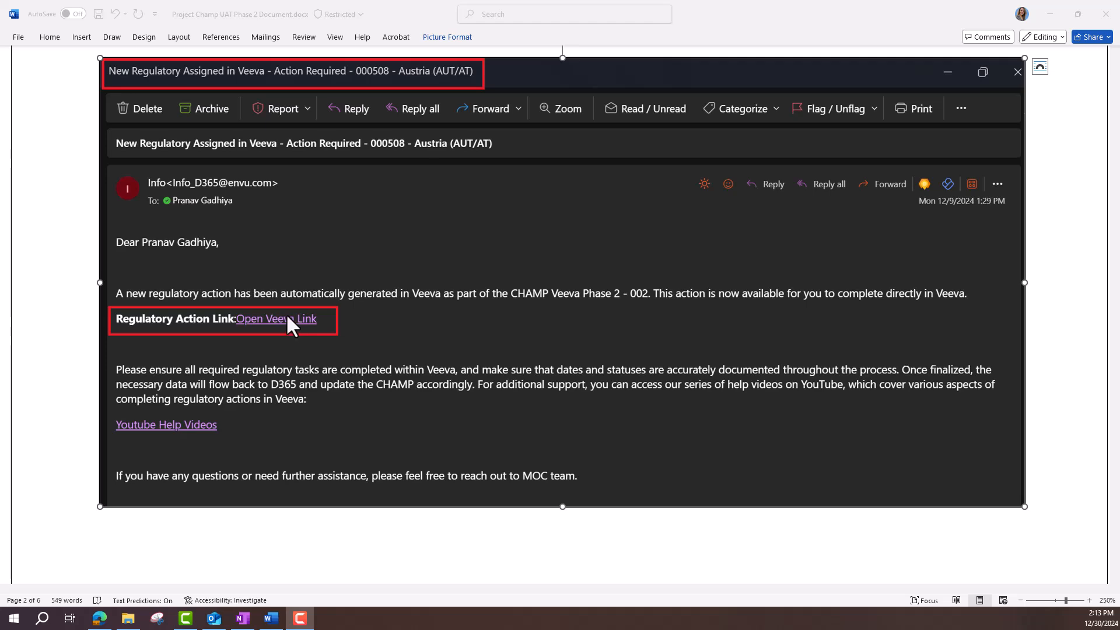
Leave the Word document and collapse the activity's New Estimation Submission / Approval Date and Status sections
click(1105, 13)
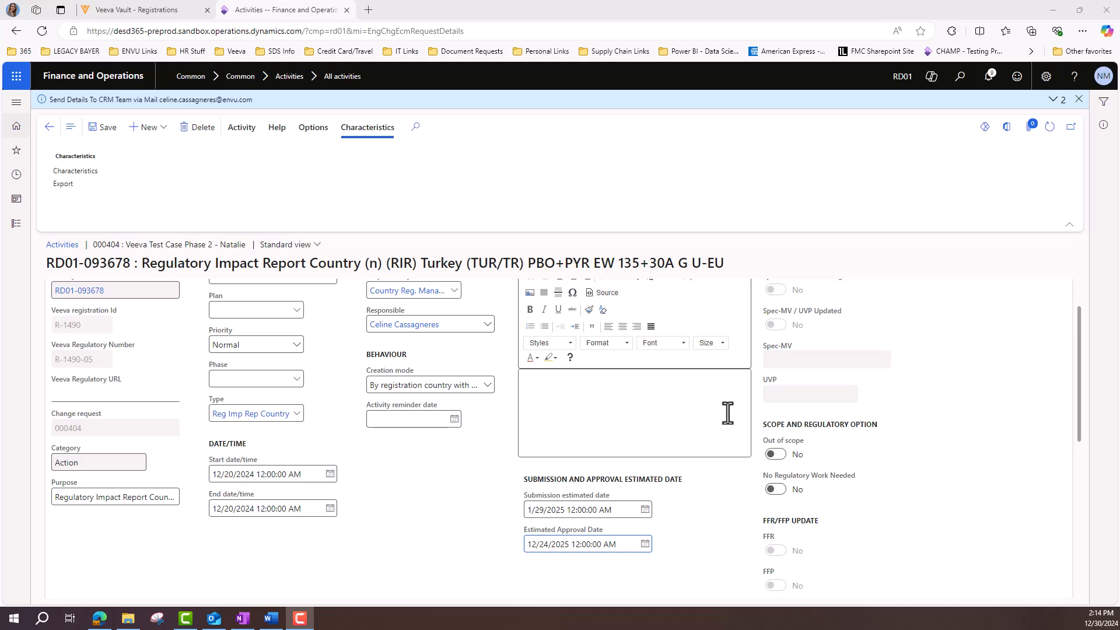
scroll(723, 417, down, 4)
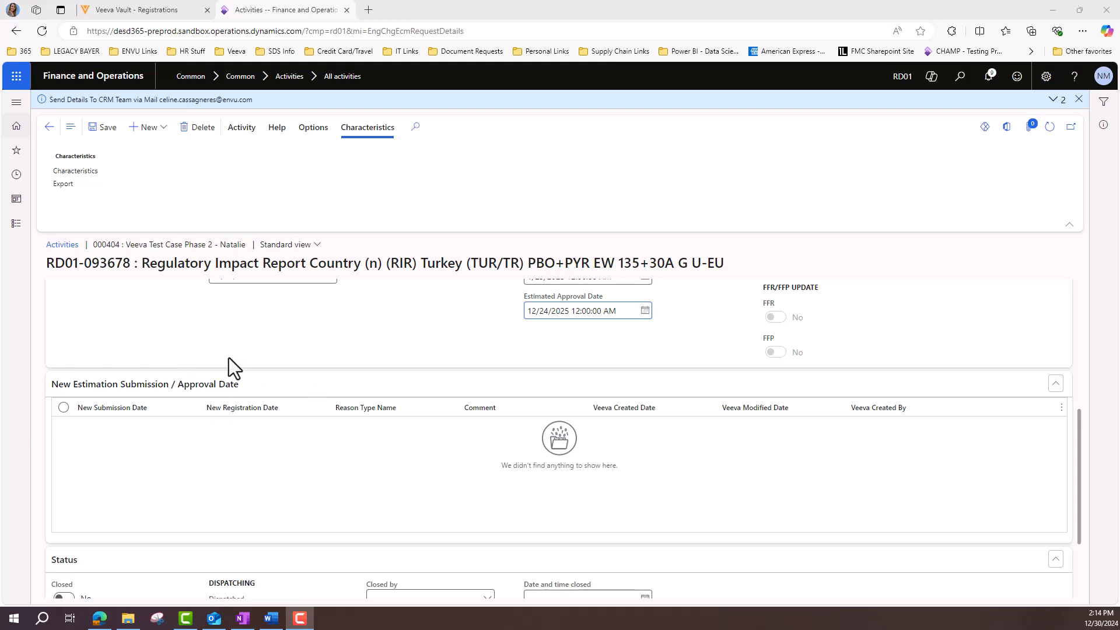
click(1053, 387)
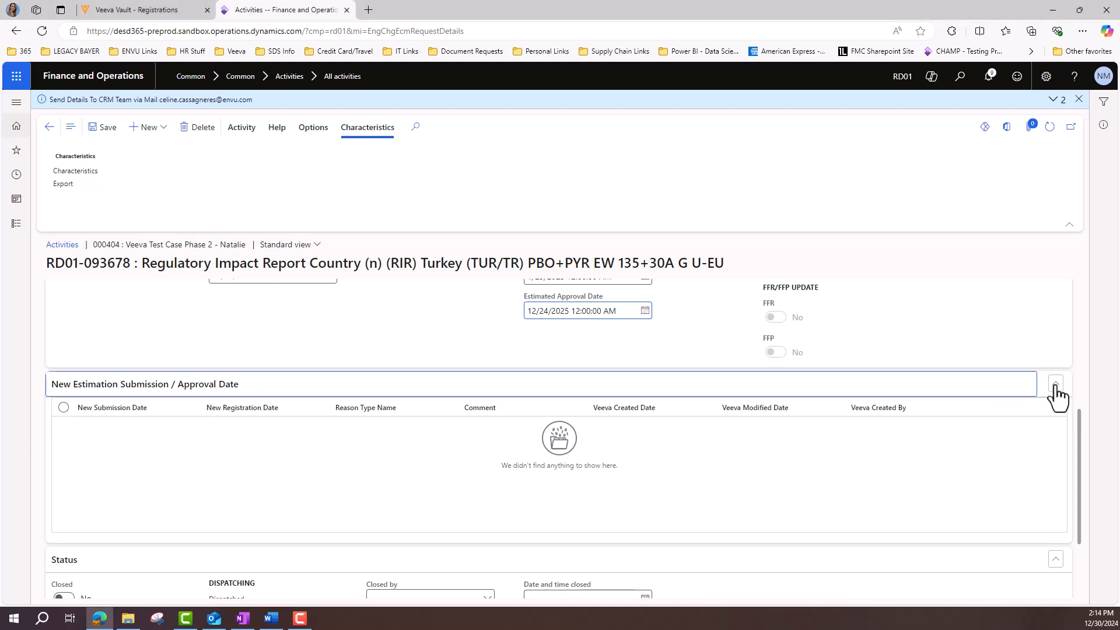
click(1054, 385)
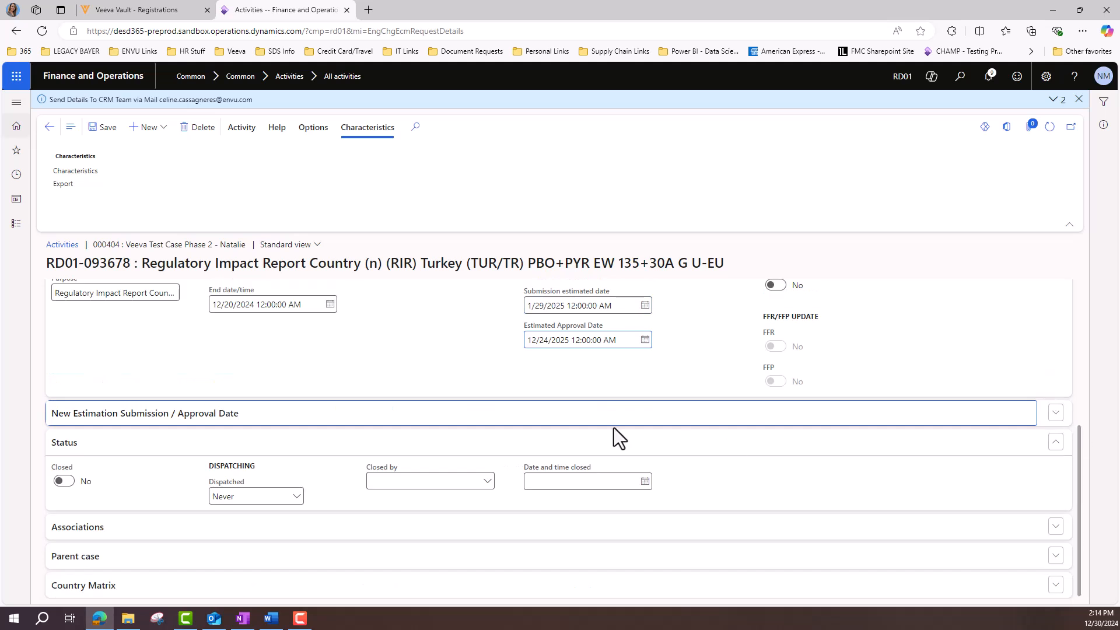
click(1054, 445)
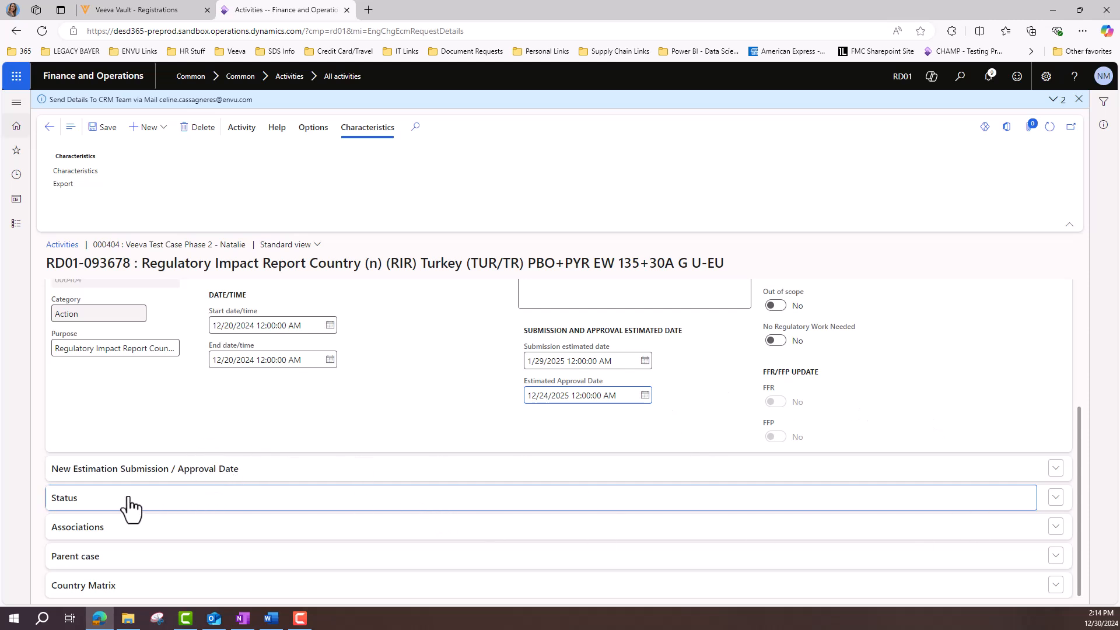
Expand the Country Matrix section and set the Preparation Timeline to 1 month
click(143, 588)
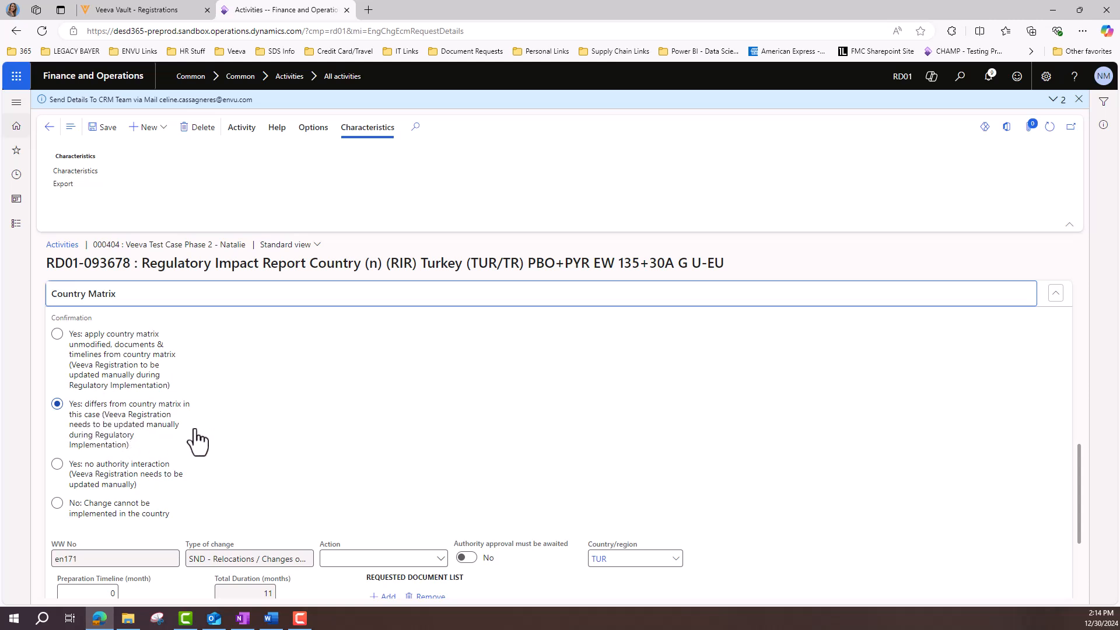
scroll(291, 429, down, 1)
scroll(292, 430, down, 1)
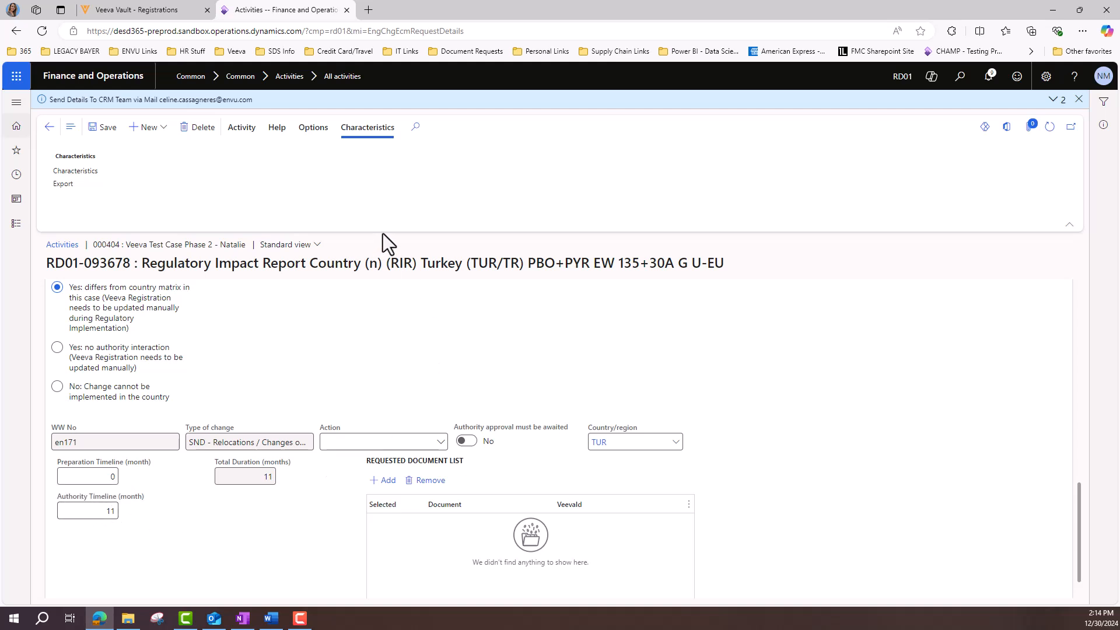
click(117, 478)
text(1)
key(Tab)
scroll(378, 533, down, 1)
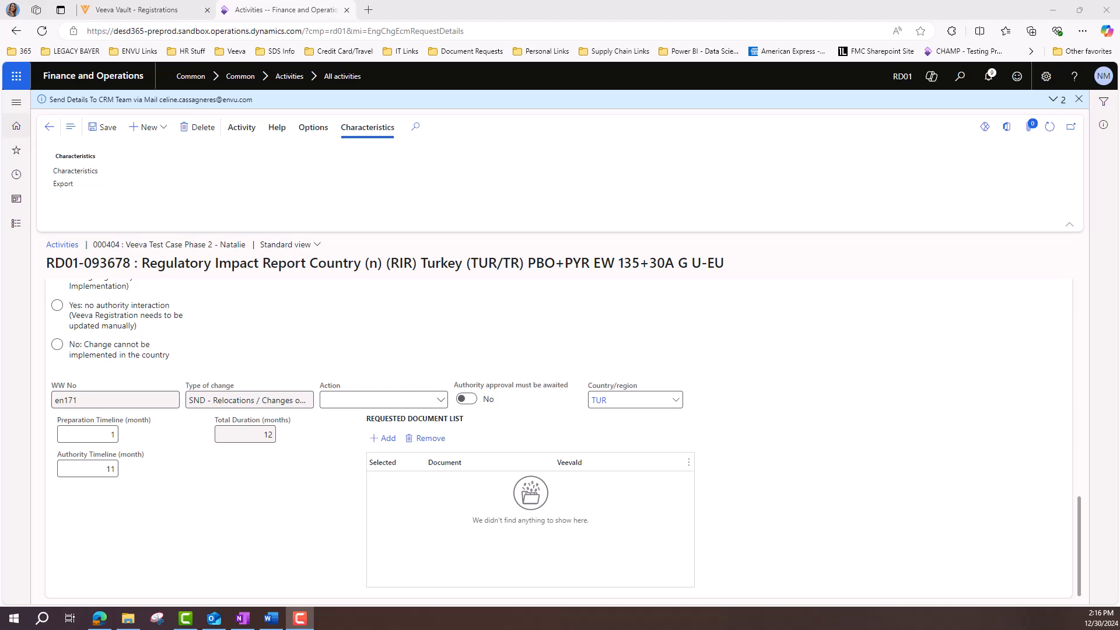
Examine the activity's scope and regulatory options and the Country Matrix confirmation choices
scroll(966, 385, up, 10)
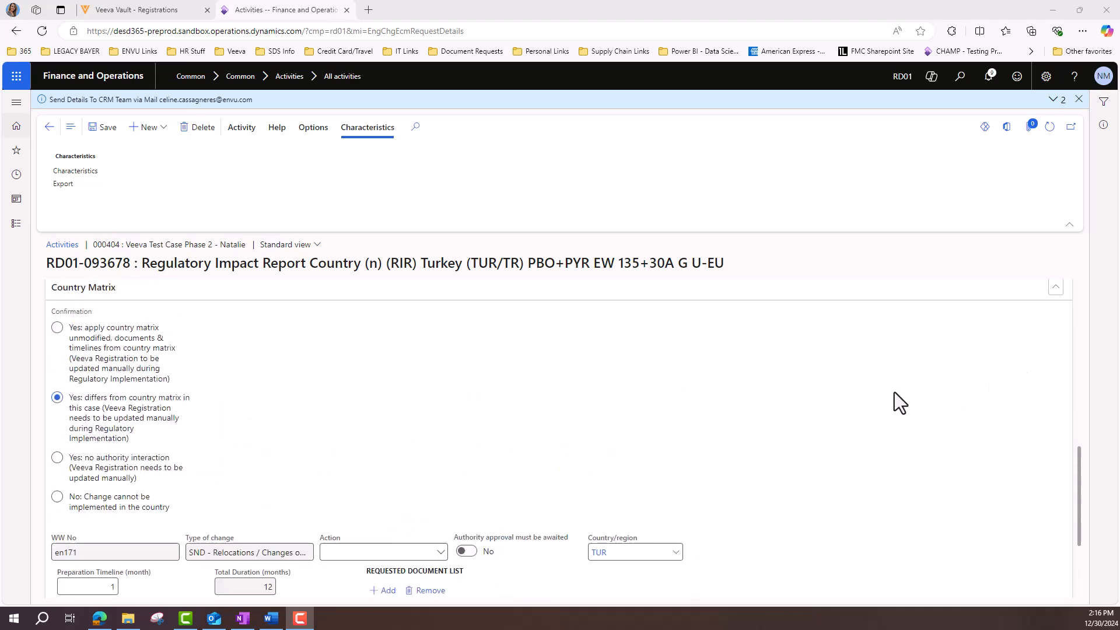
scroll(895, 401, down, 1)
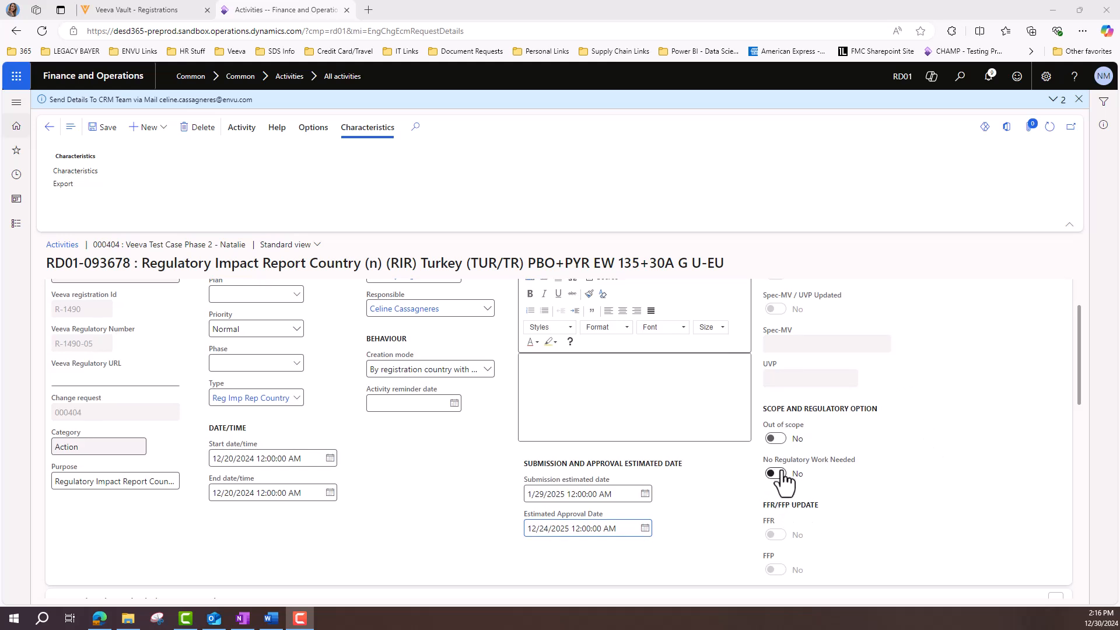
scroll(781, 484, down, 10)
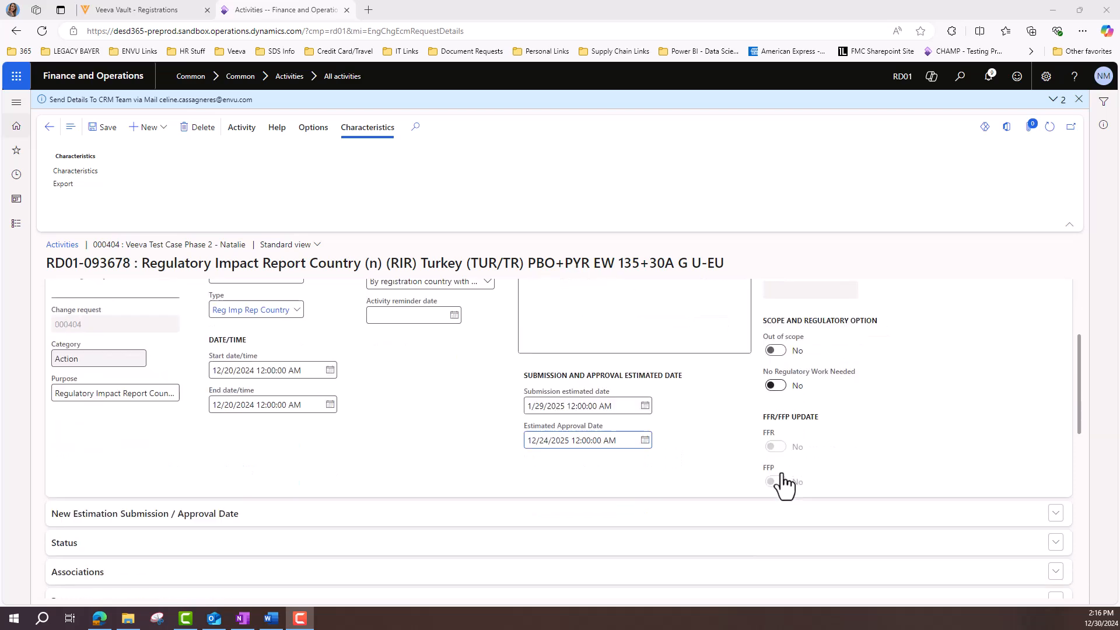
click(146, 484)
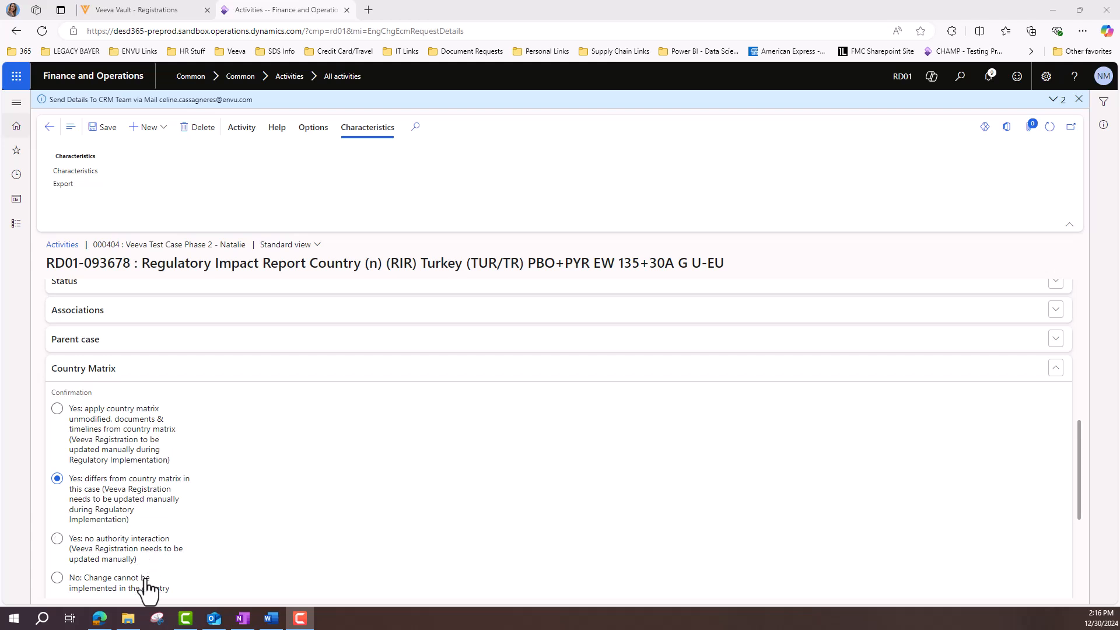
Save the Turkey Regulatory Impact Report activity and set it as complete, continuing without requested documents
scroll(146, 586, down, 1)
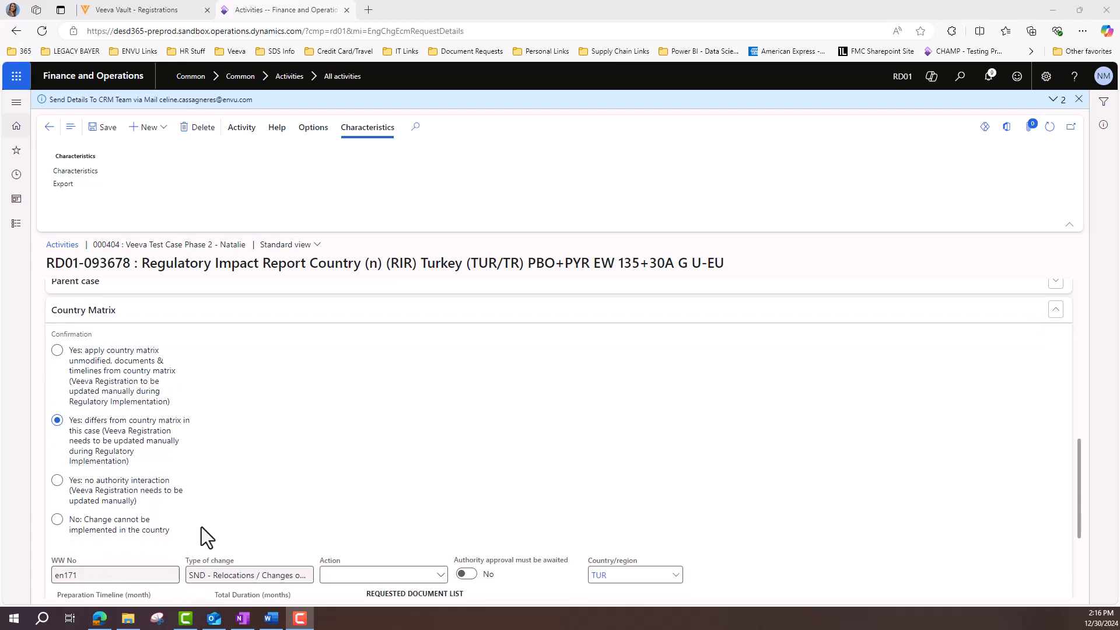
scroll(537, 528, up, 1)
scroll(537, 527, up, 5)
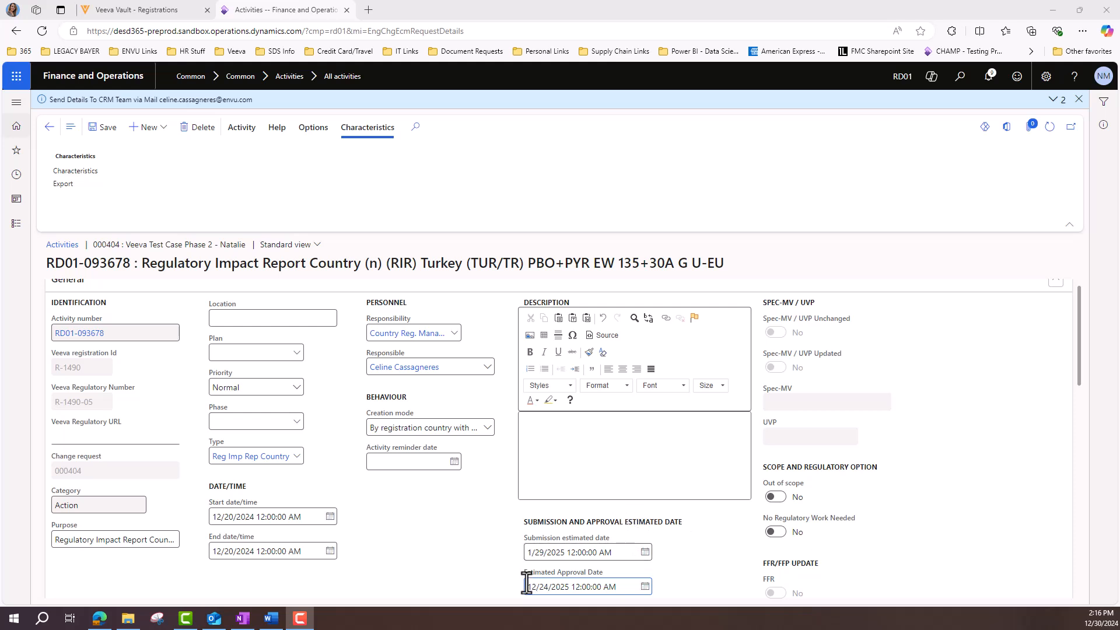
click(97, 132)
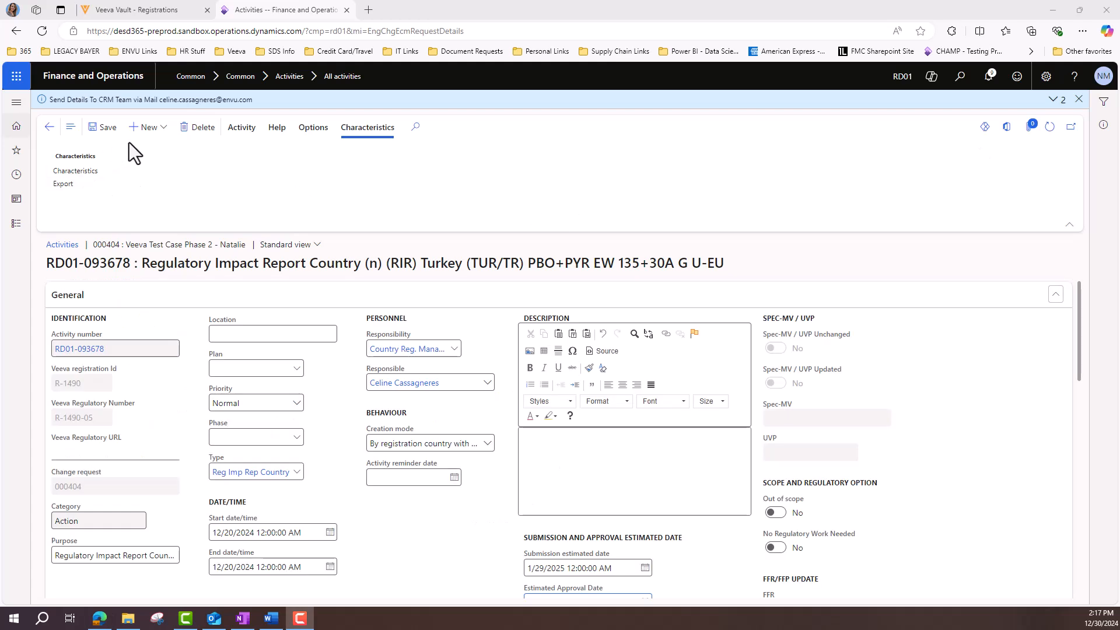
click(242, 128)
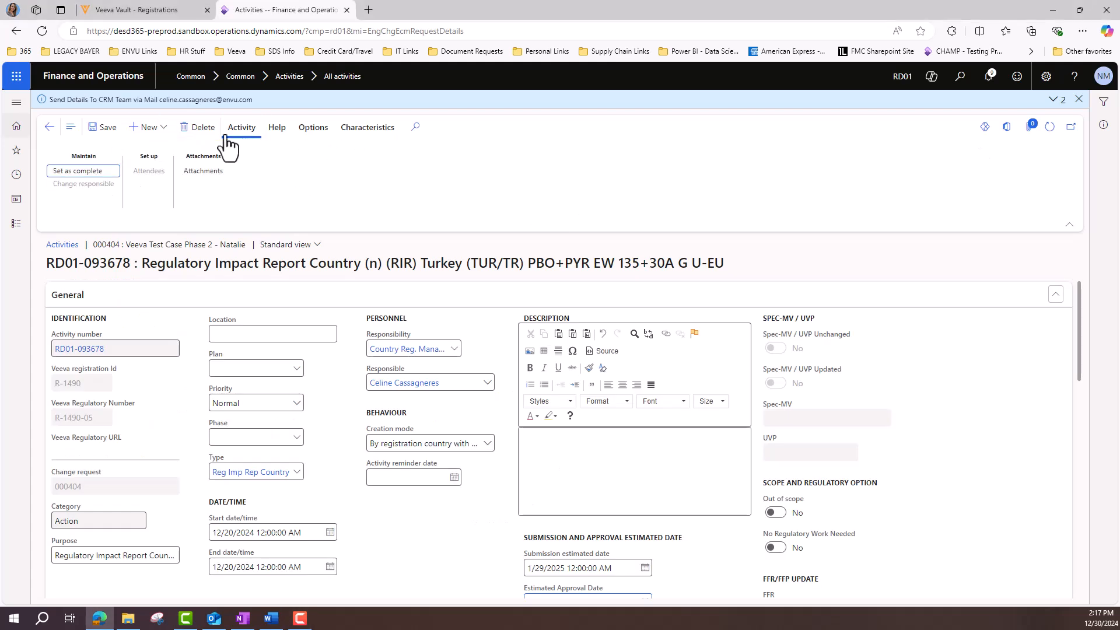
click(77, 171)
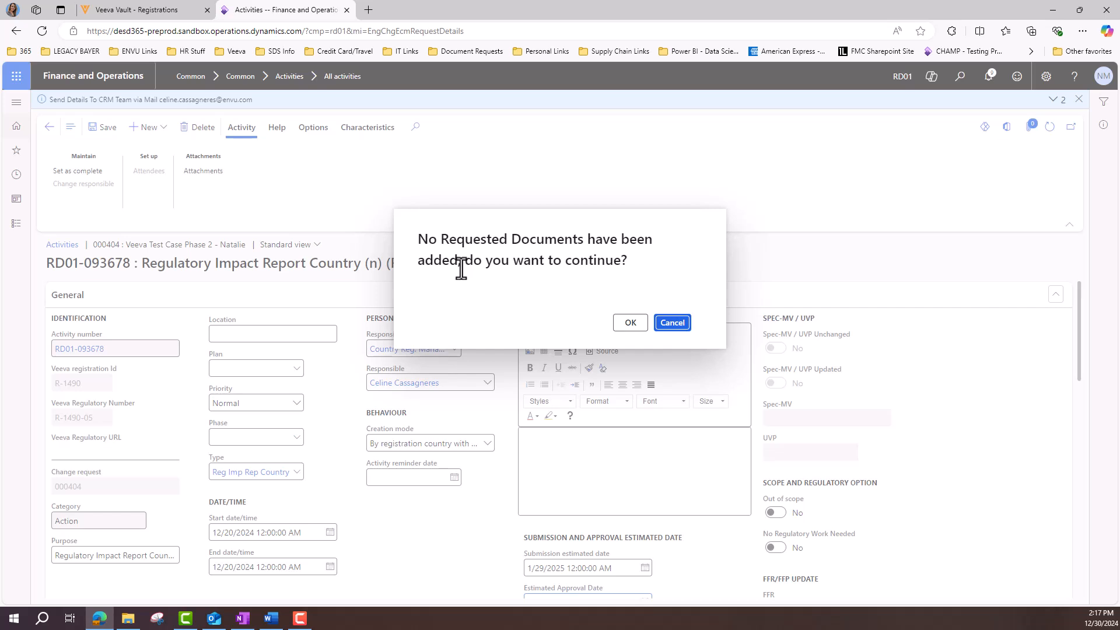
click(631, 328)
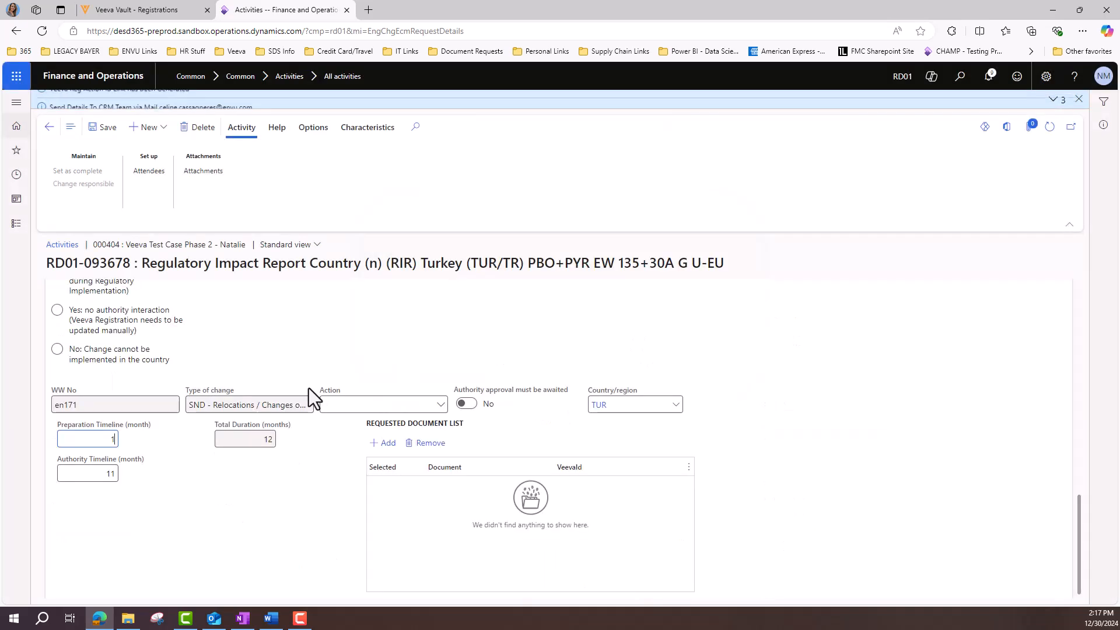
Open the linked regulatory action in Veeva Vault through the activity's Veeva Regulatory URL and compare it with the activity
scroll(278, 378, up, 15)
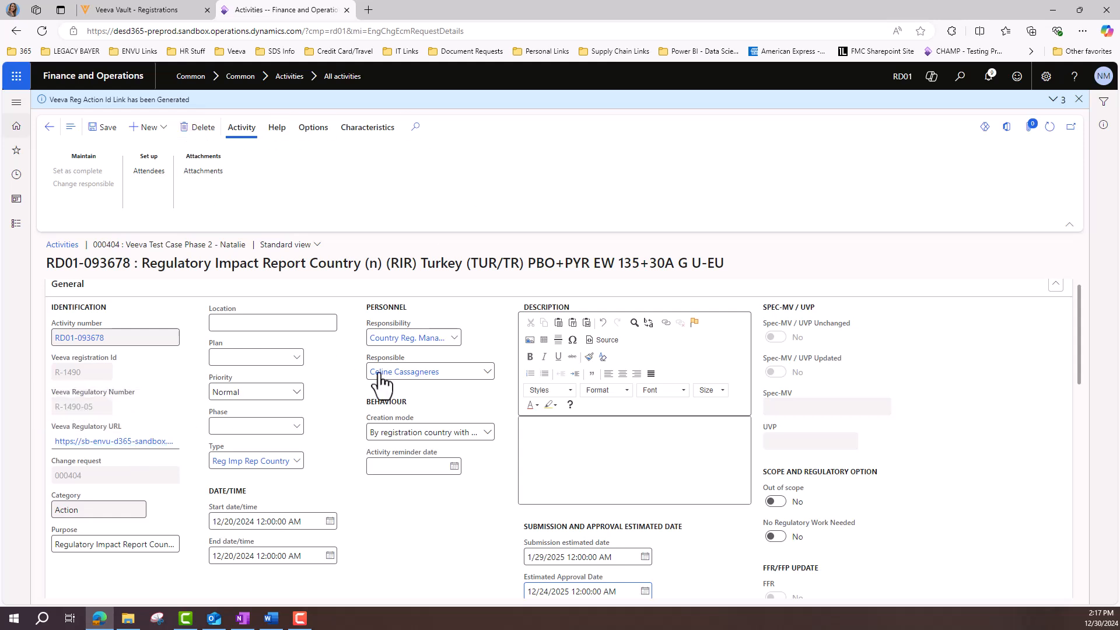
click(155, 443)
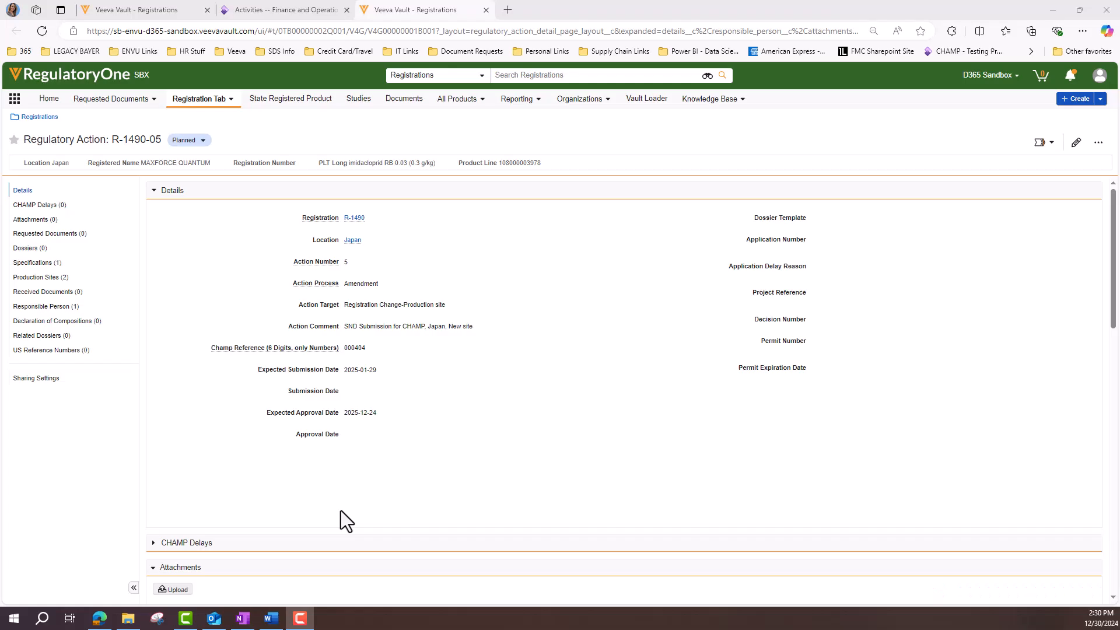
click(293, 13)
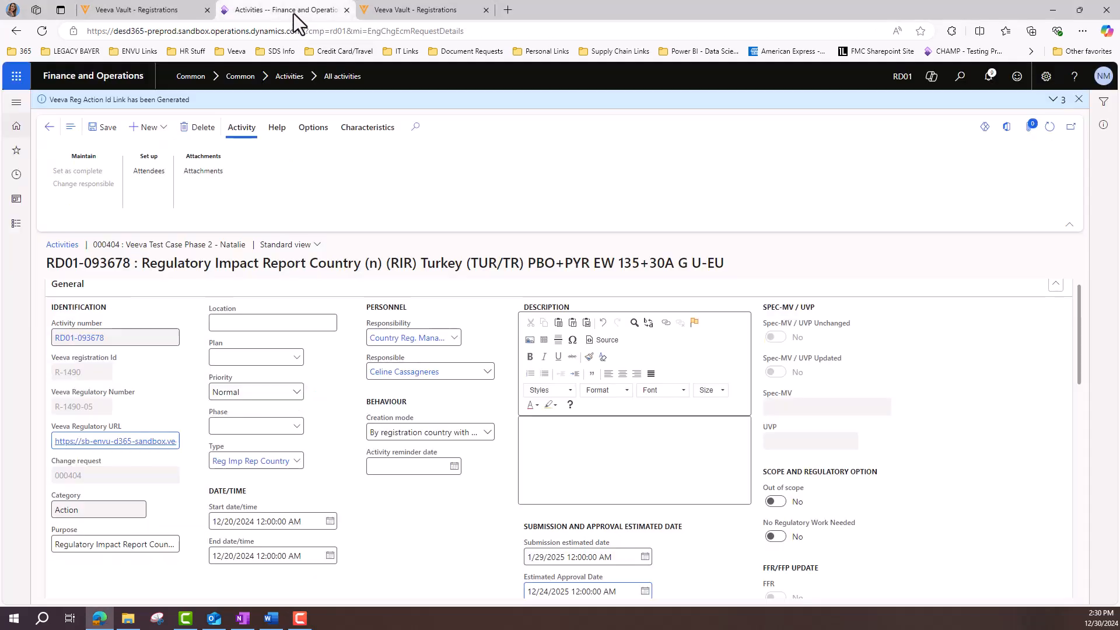
click(410, 13)
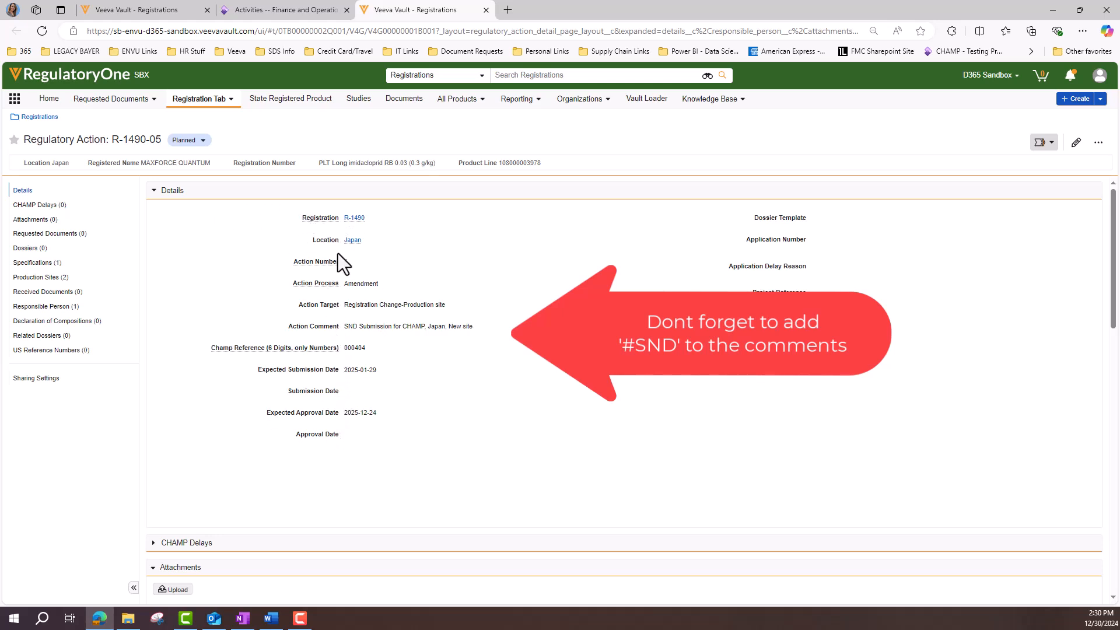
Review the regulatory action's Specifications and Production Sites, then collapse the Production Sites section
click(39, 264)
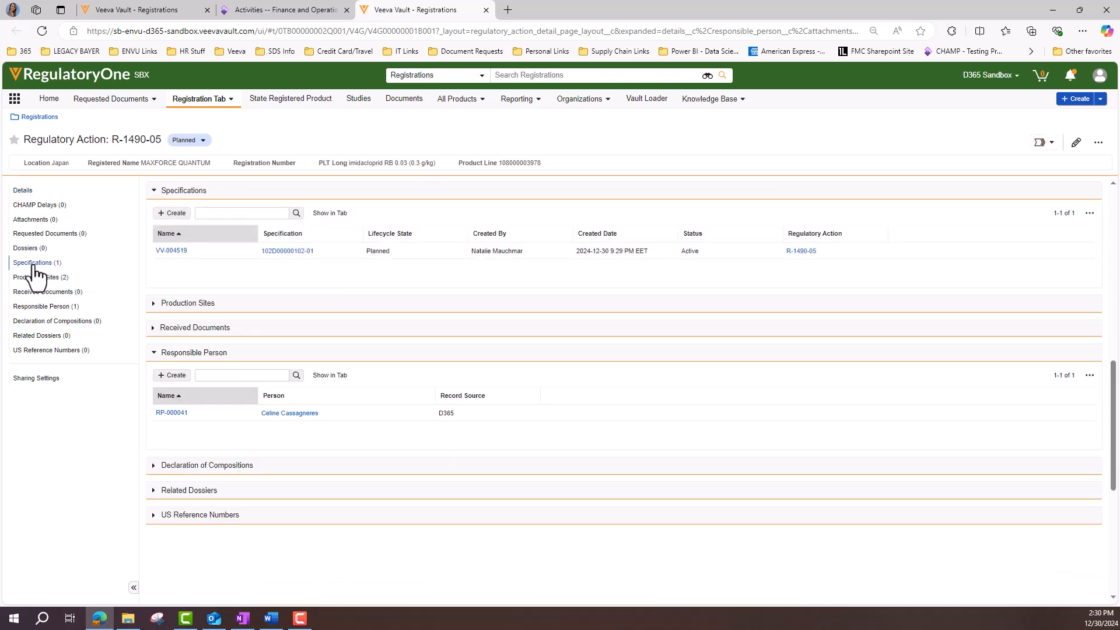
click(35, 278)
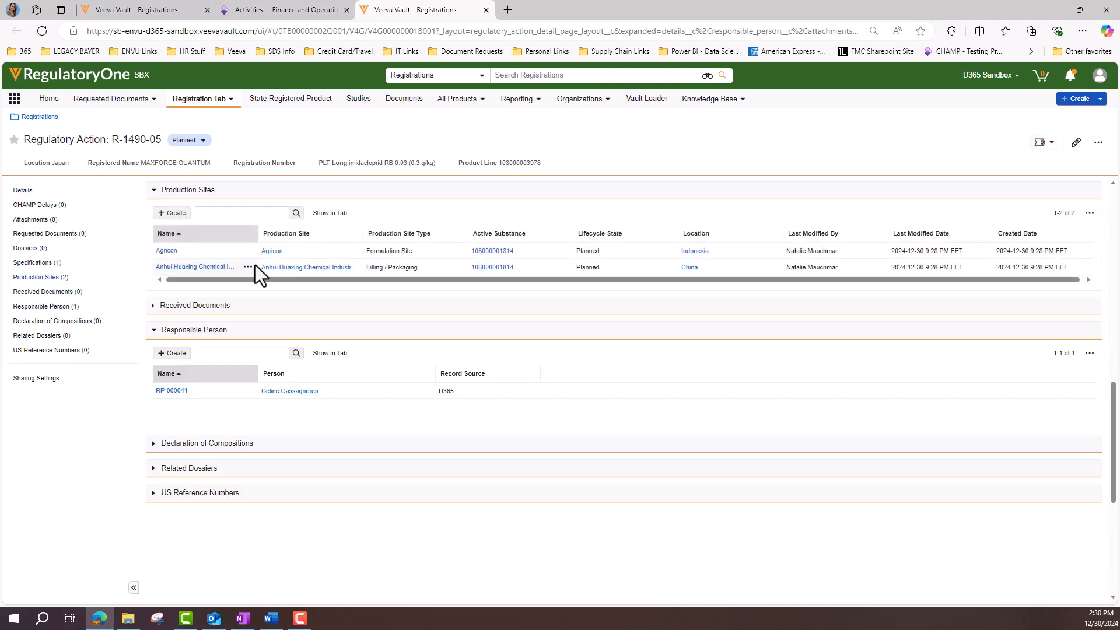
click(153, 190)
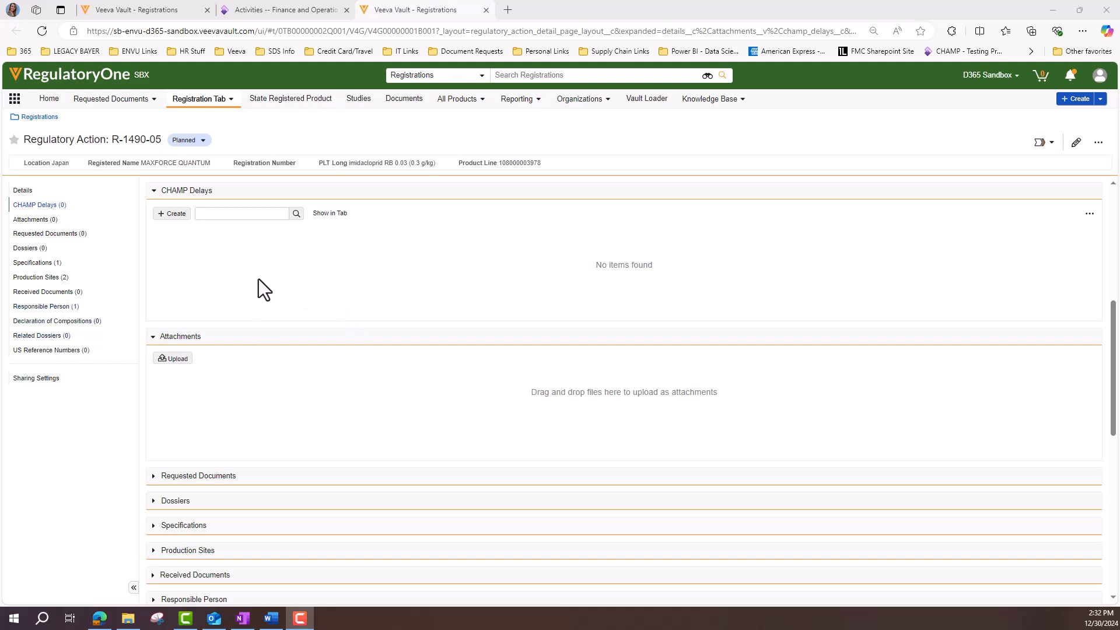
Go to the regulatory action's CHAMP Delays section and collapse the Attachments section below it
click(21, 216)
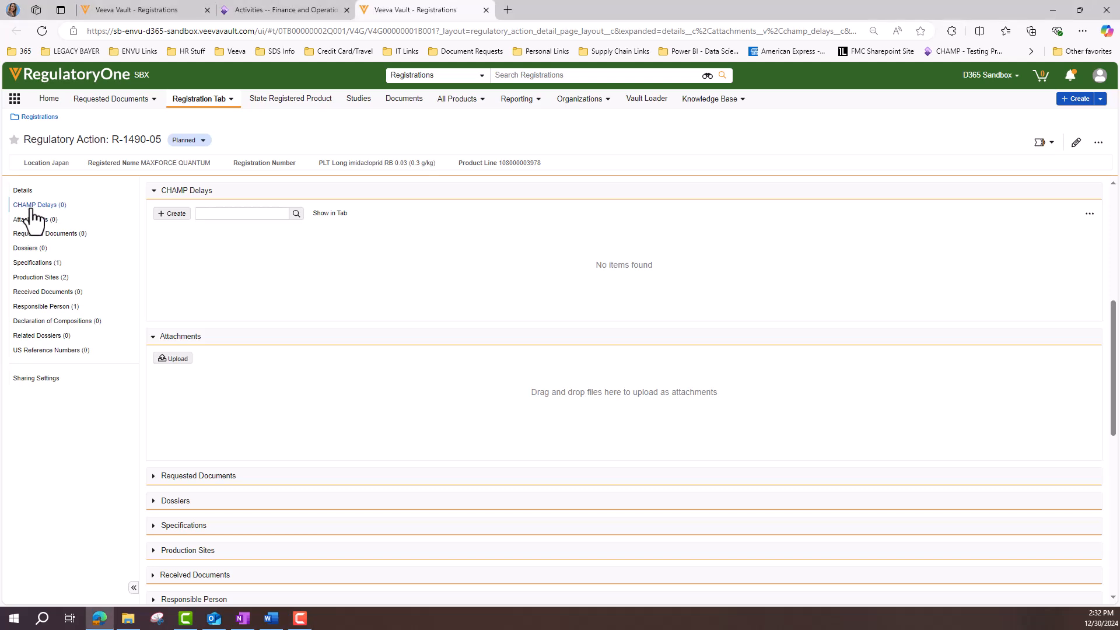
click(155, 337)
scroll(306, 270, up, 1)
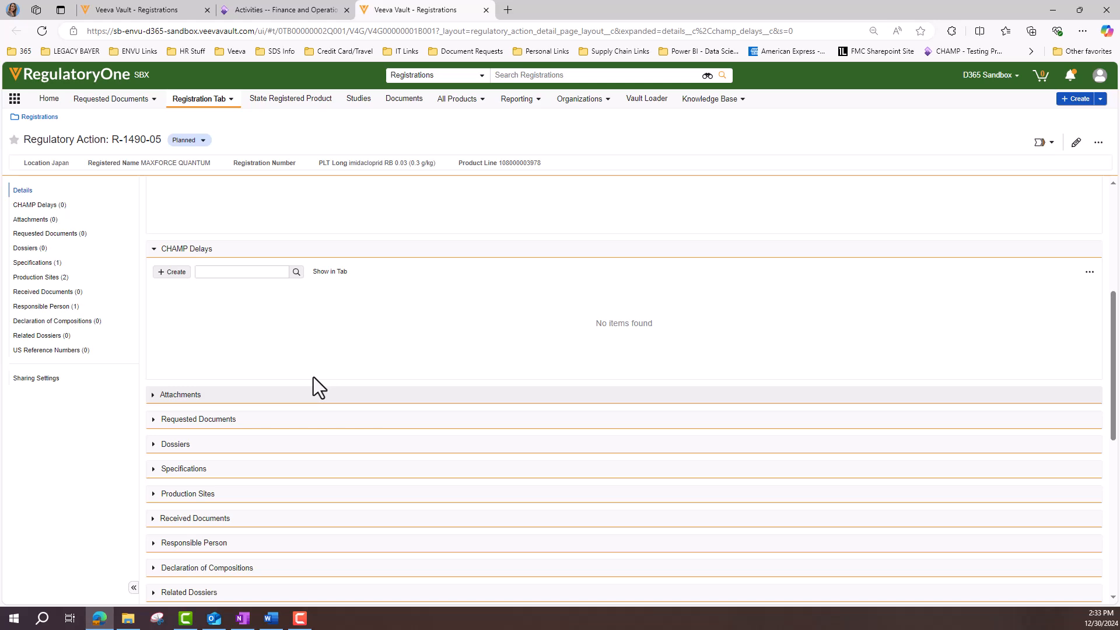
click(171, 272)
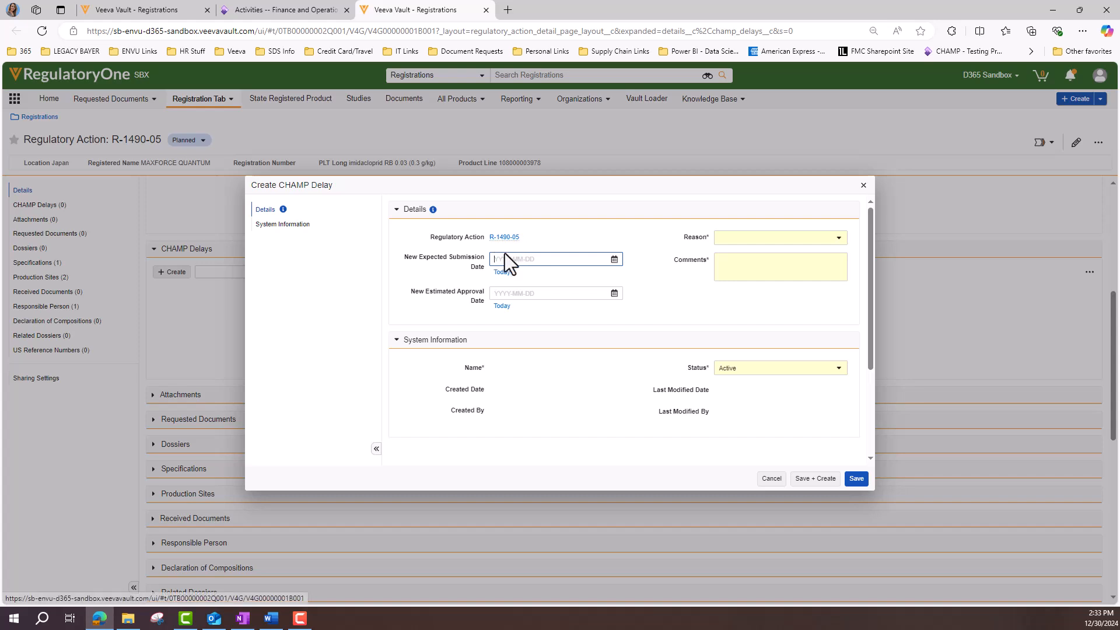
click(863, 185)
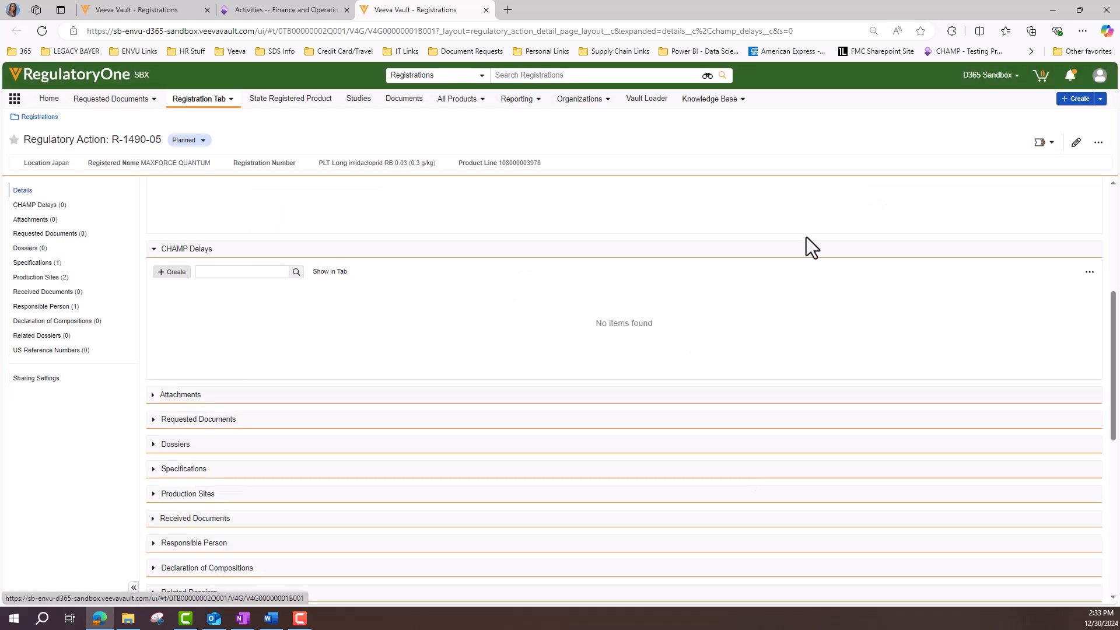
scroll(660, 278, up, 2)
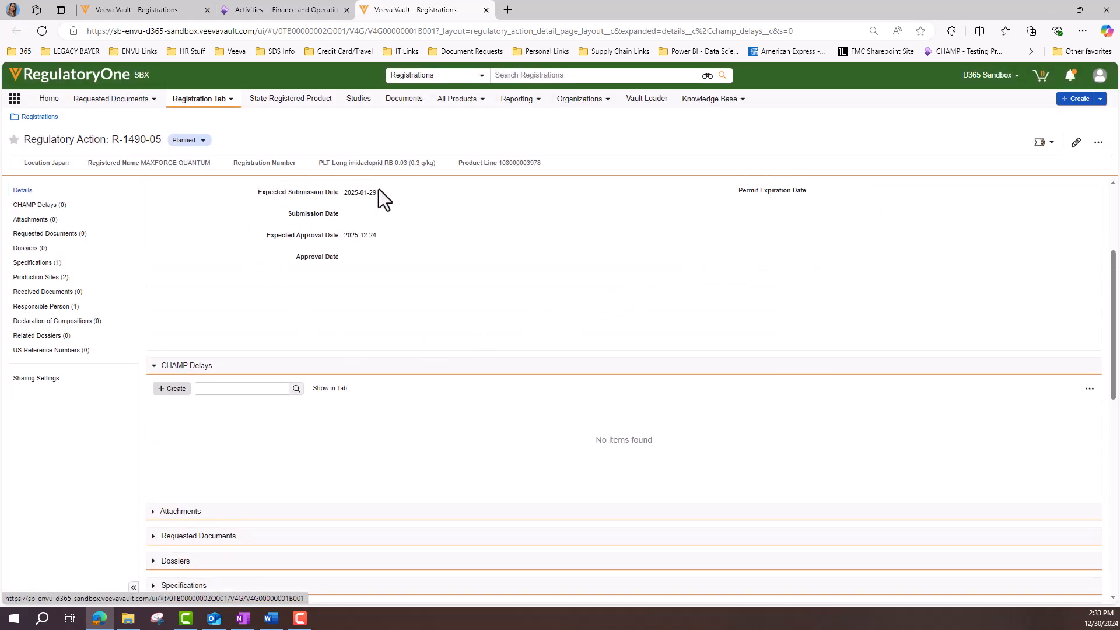
Start a new CHAMP delay for the regulatory action with New Expected Submission Date 2025-02-27
click(171, 389)
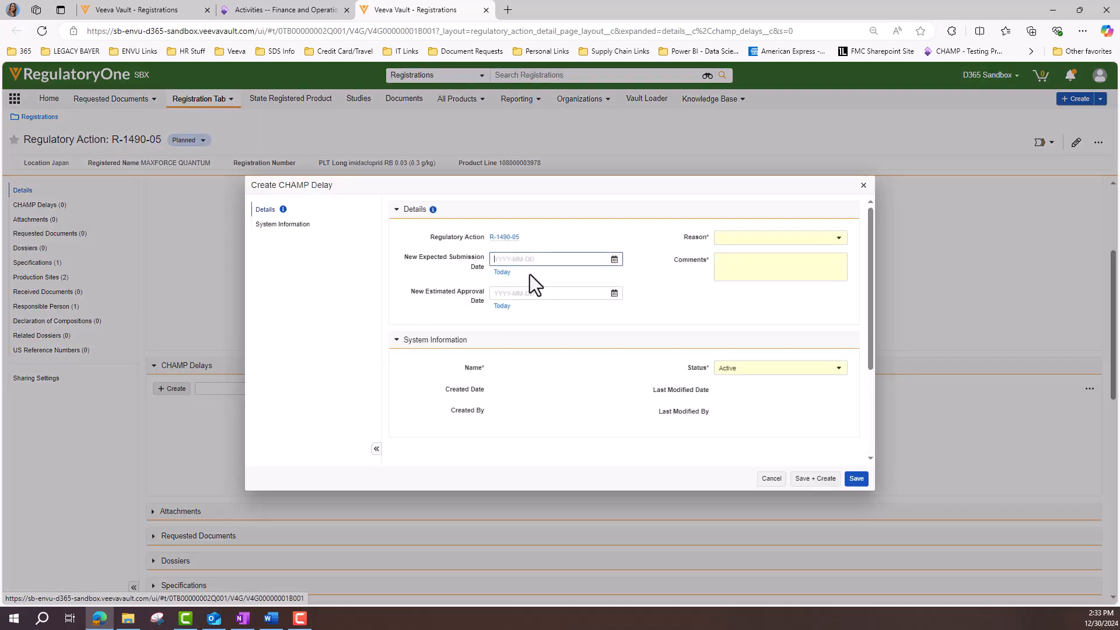
click(614, 259)
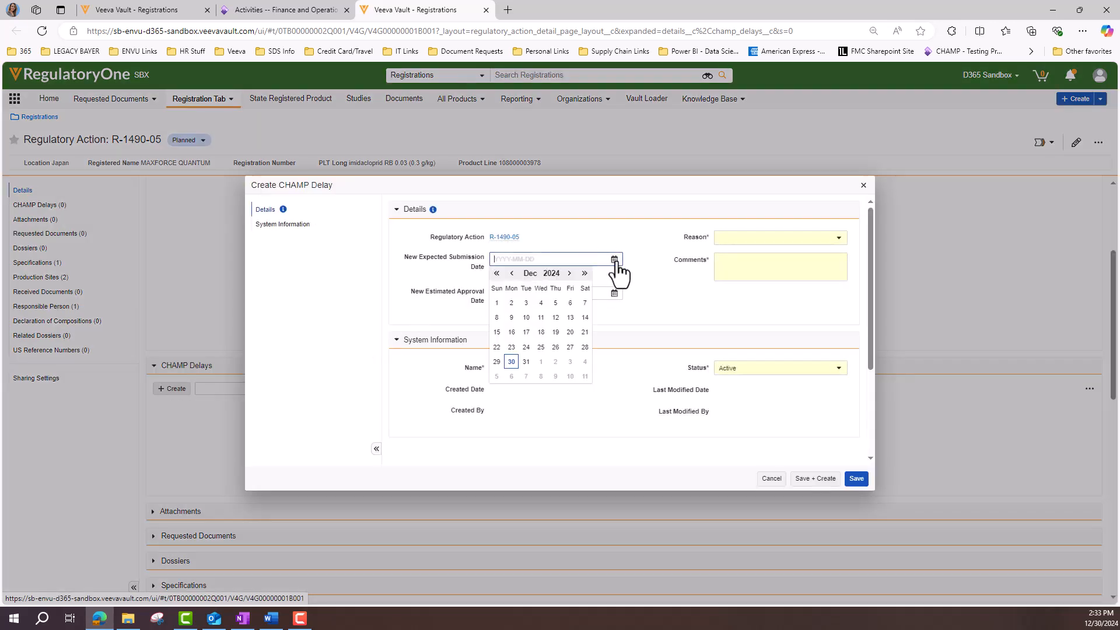
click(568, 278)
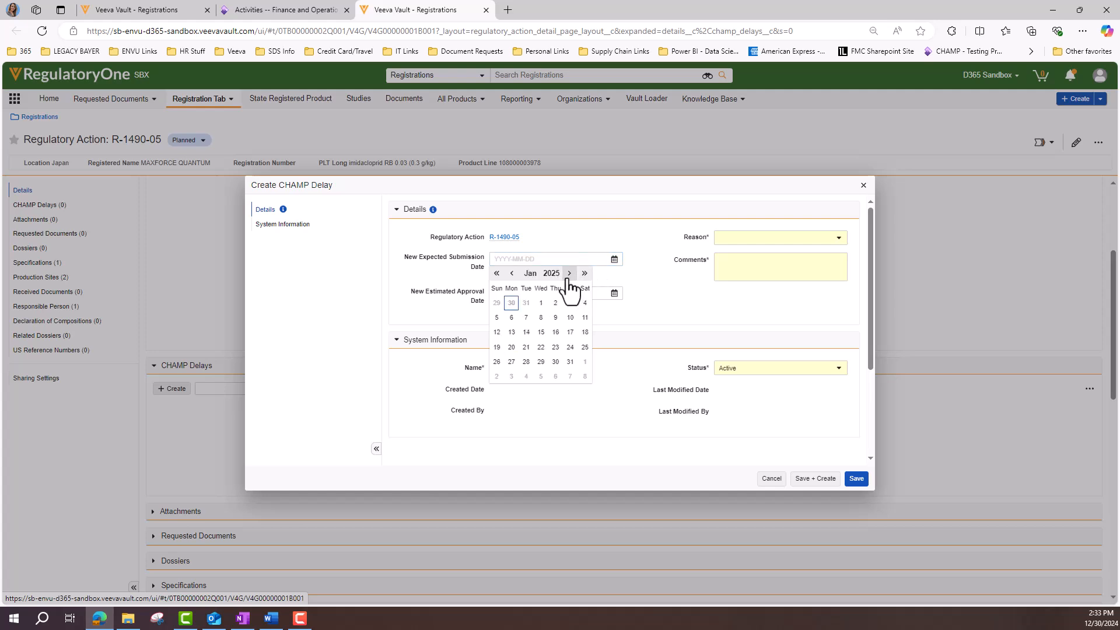
click(568, 278)
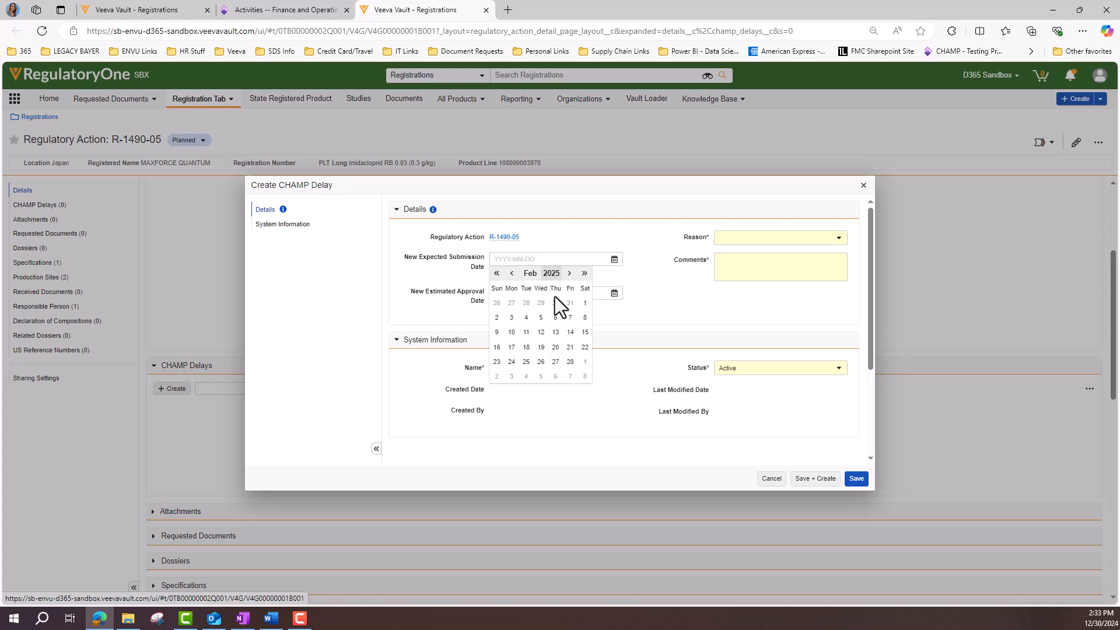
click(556, 362)
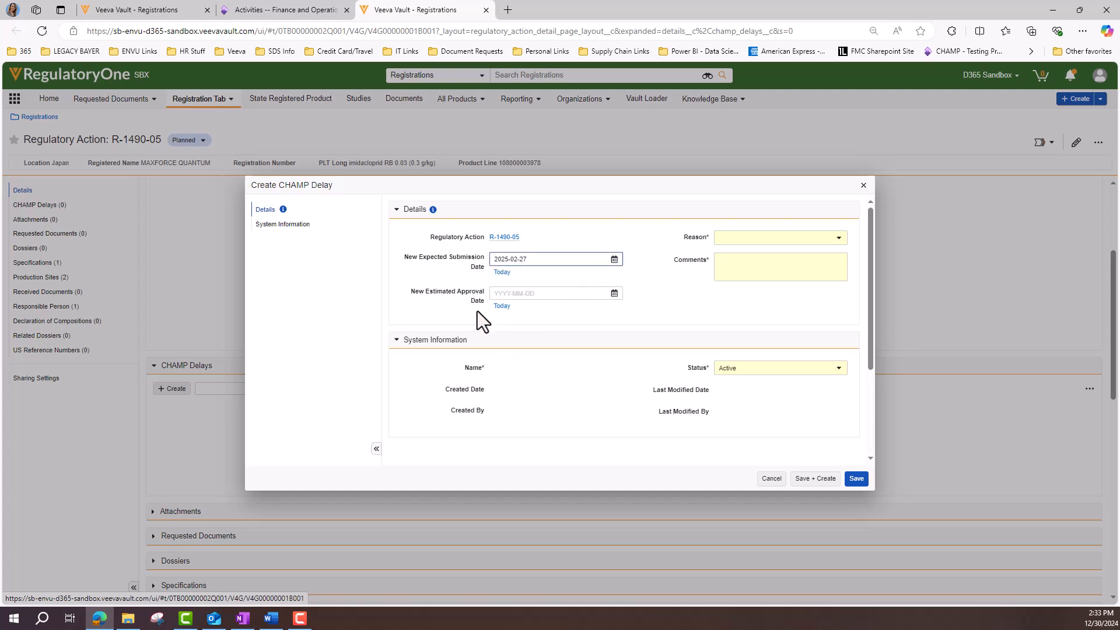
Give the CHAMP delay the reason Documentation delay and the comment "Missing Documents", and save it
click(838, 238)
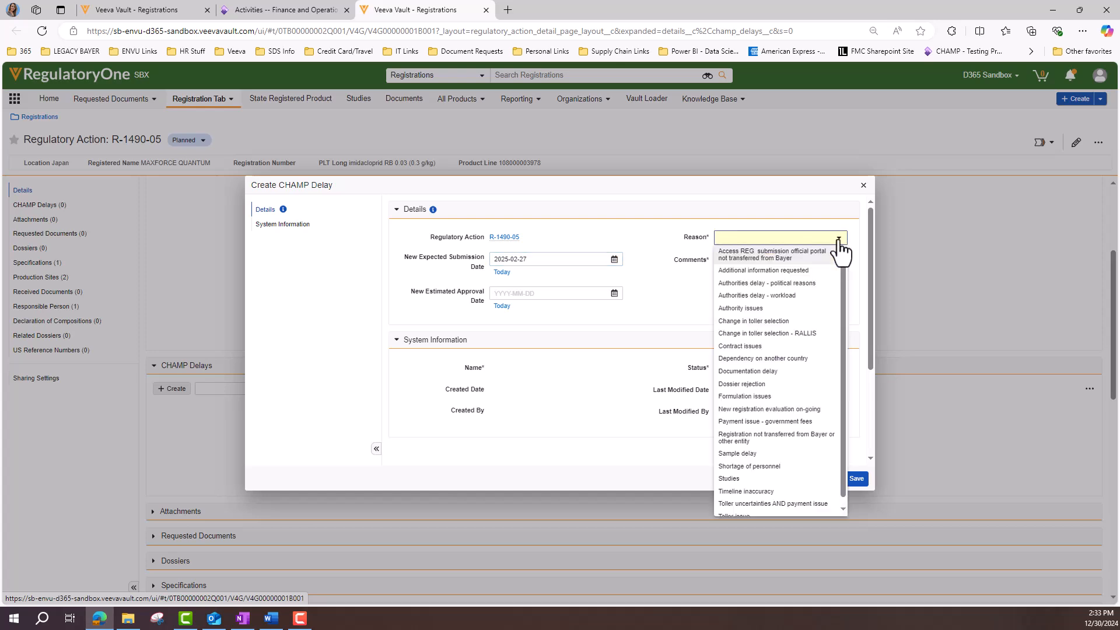
click(748, 371)
click(759, 263)
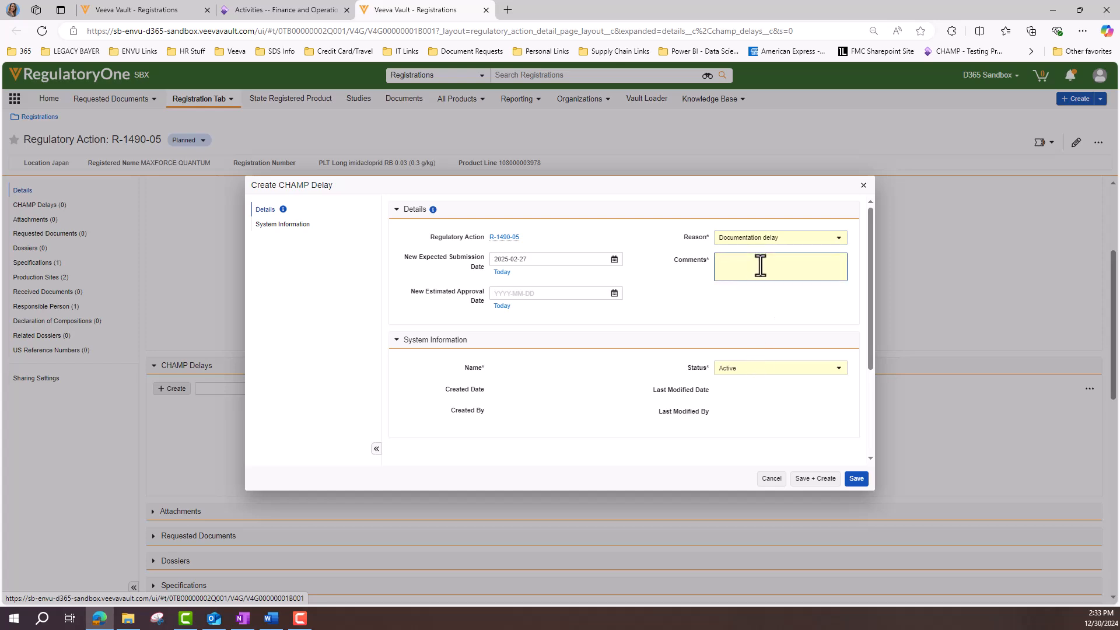
text(Missing DOcuments)
click(753, 262)
key(BackSpace)
text(o)
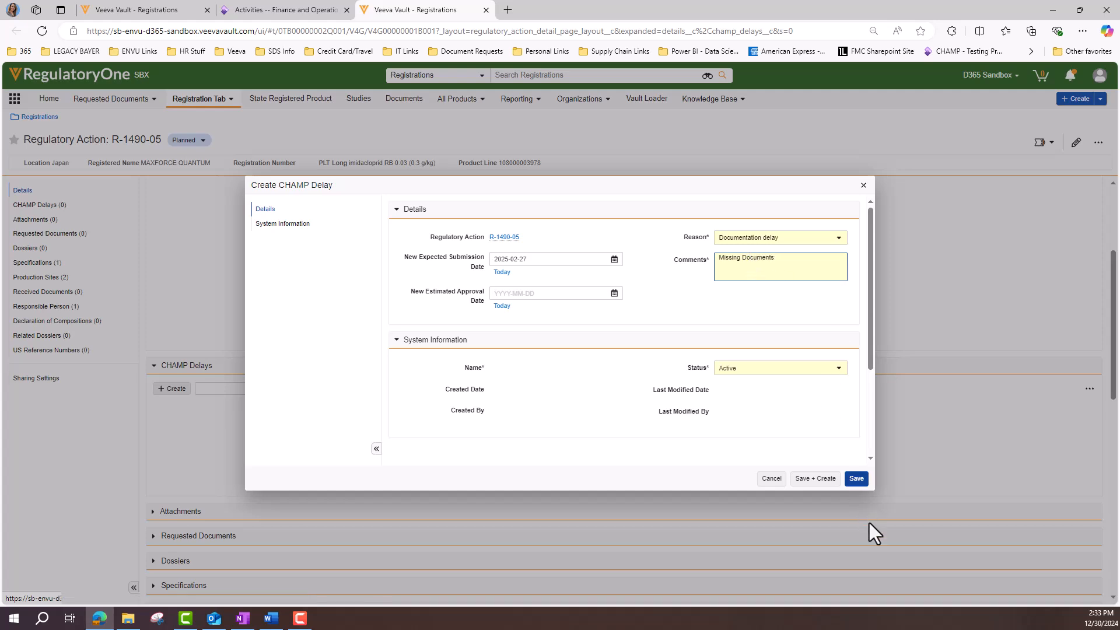
click(856, 478)
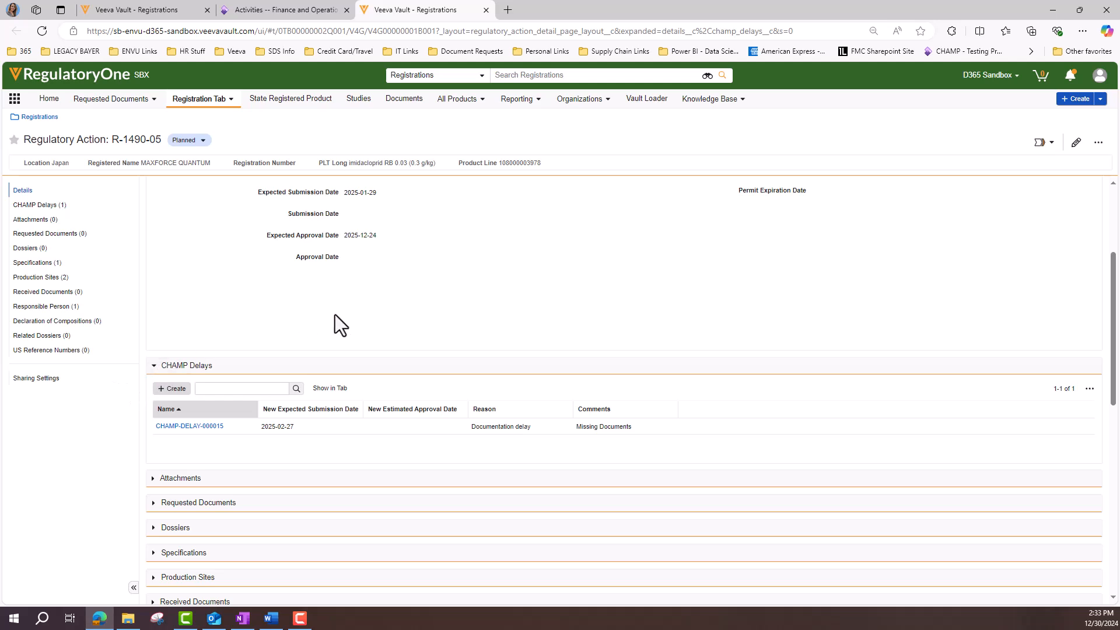
Move the planned regulatory action to Submitted with Submission Date 2025-02-26 and Application Number f4567
scroll(327, 322, up, 1)
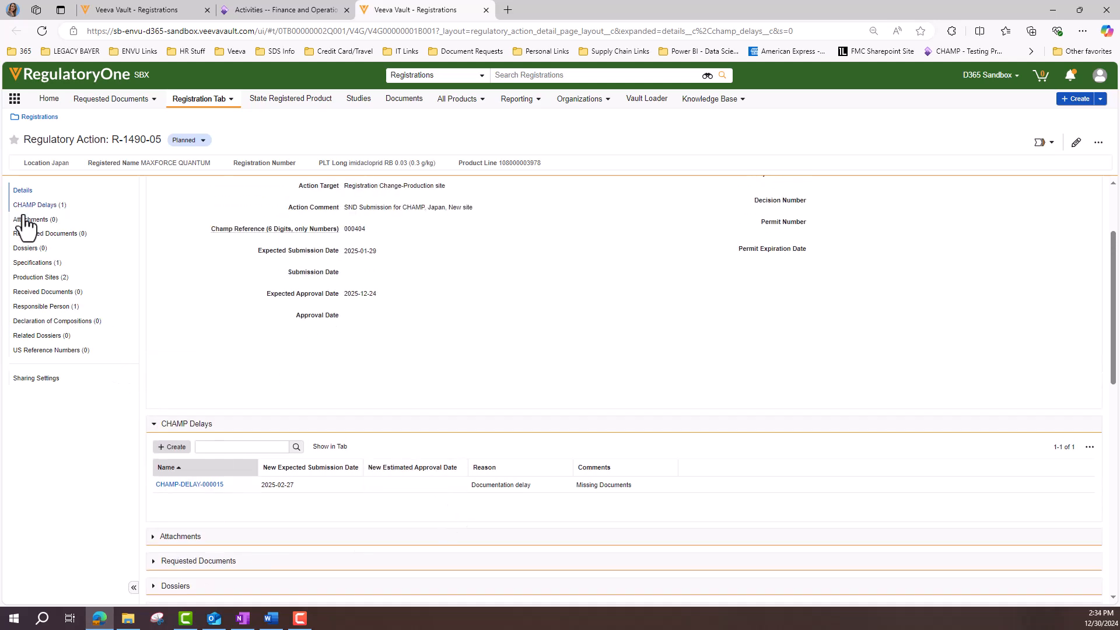
scroll(764, 319, up, 2)
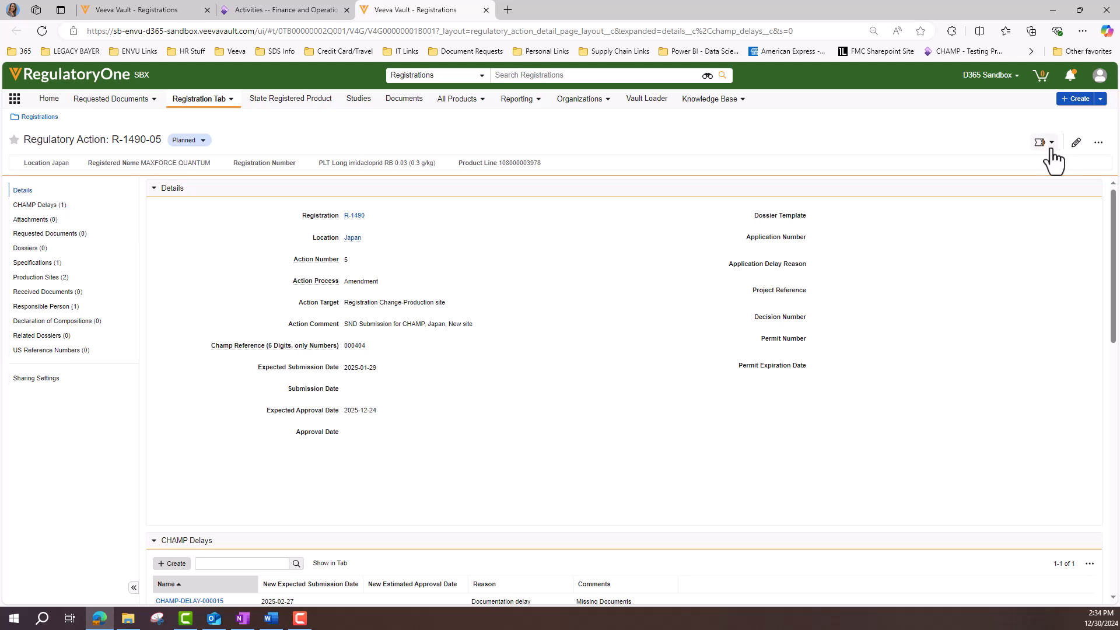
click(1051, 146)
click(998, 170)
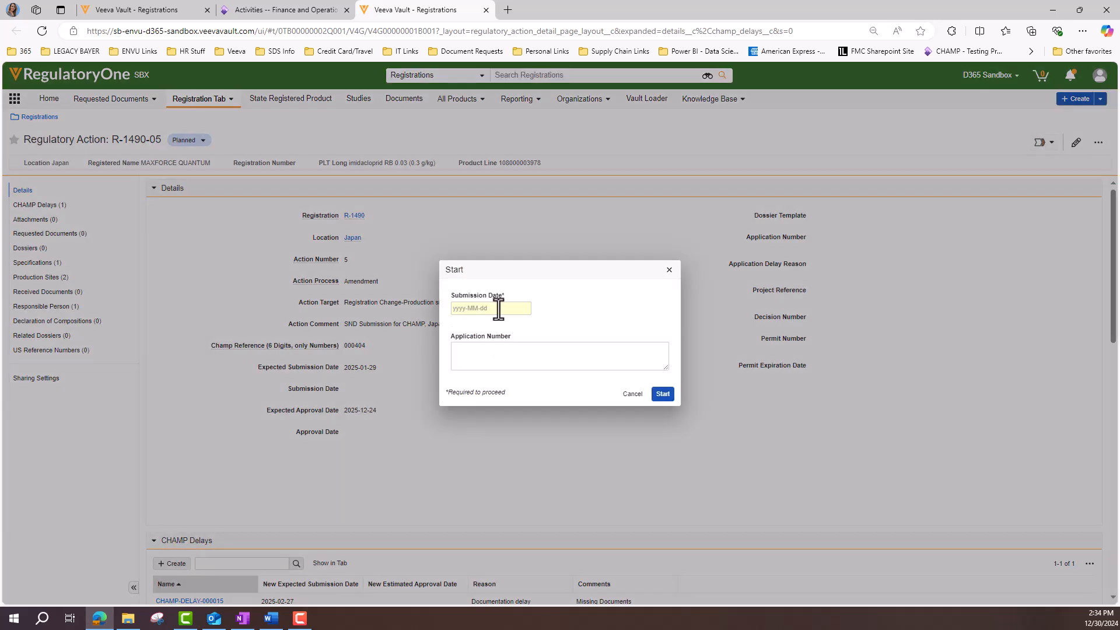
click(498, 308)
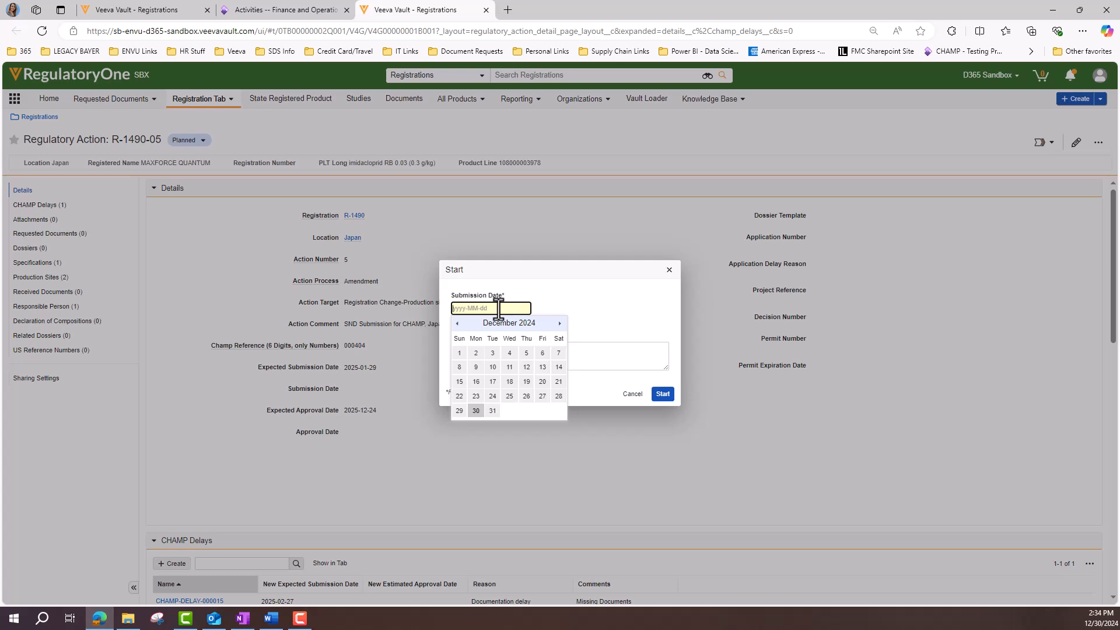
click(559, 324)
click(559, 324)
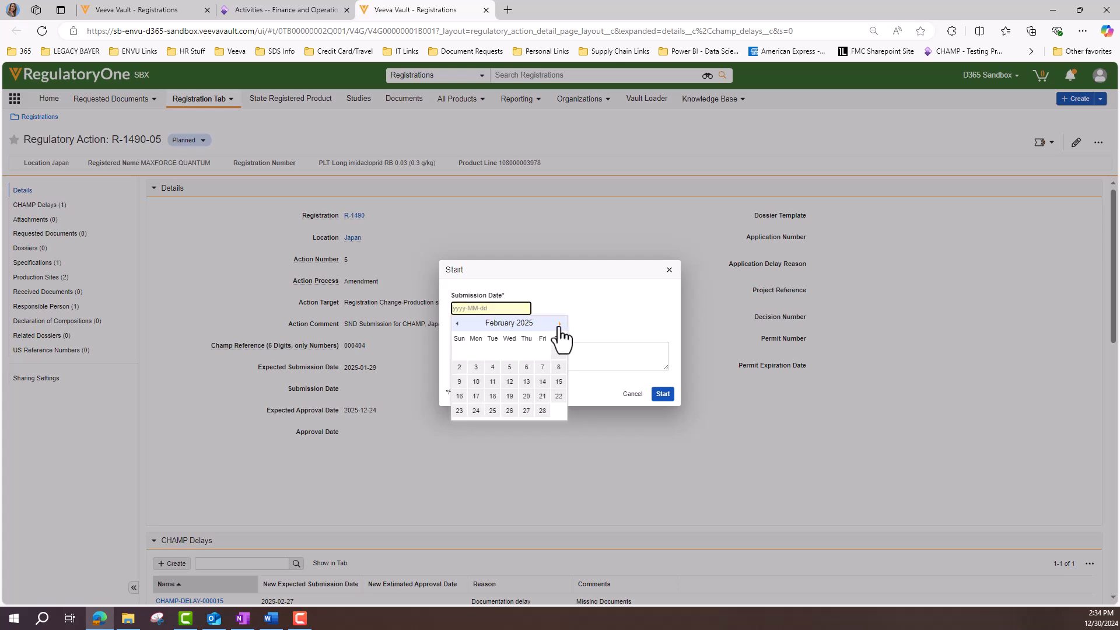
click(509, 410)
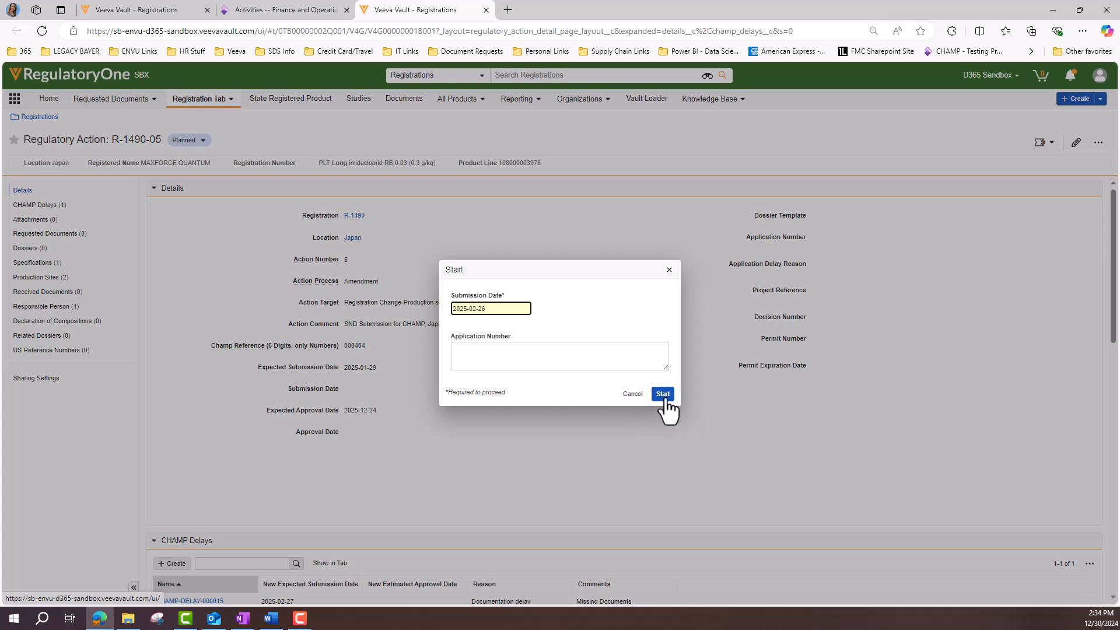
click(532, 357)
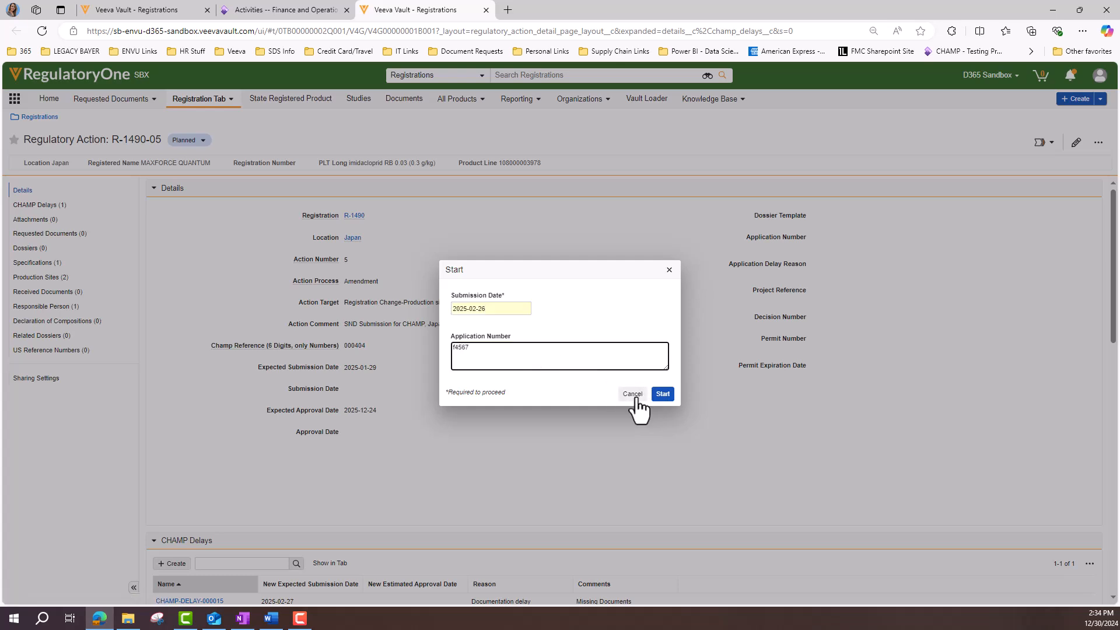
click(663, 395)
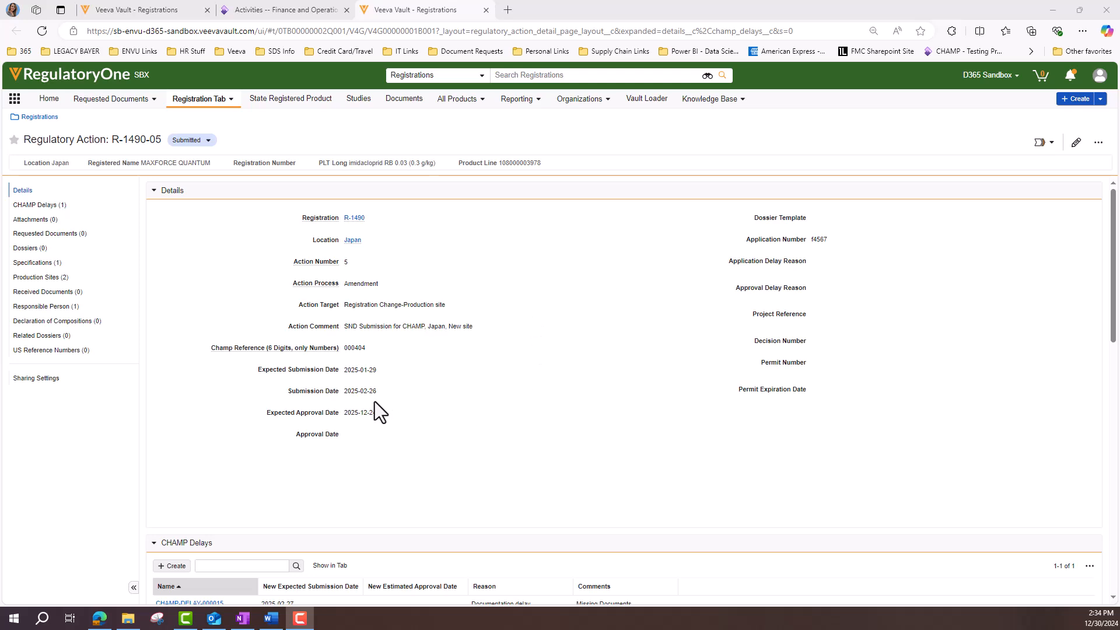
Start another CHAMP delay for the regulatory action with New Estimated Approval Date 2026-12-30
click(32, 209)
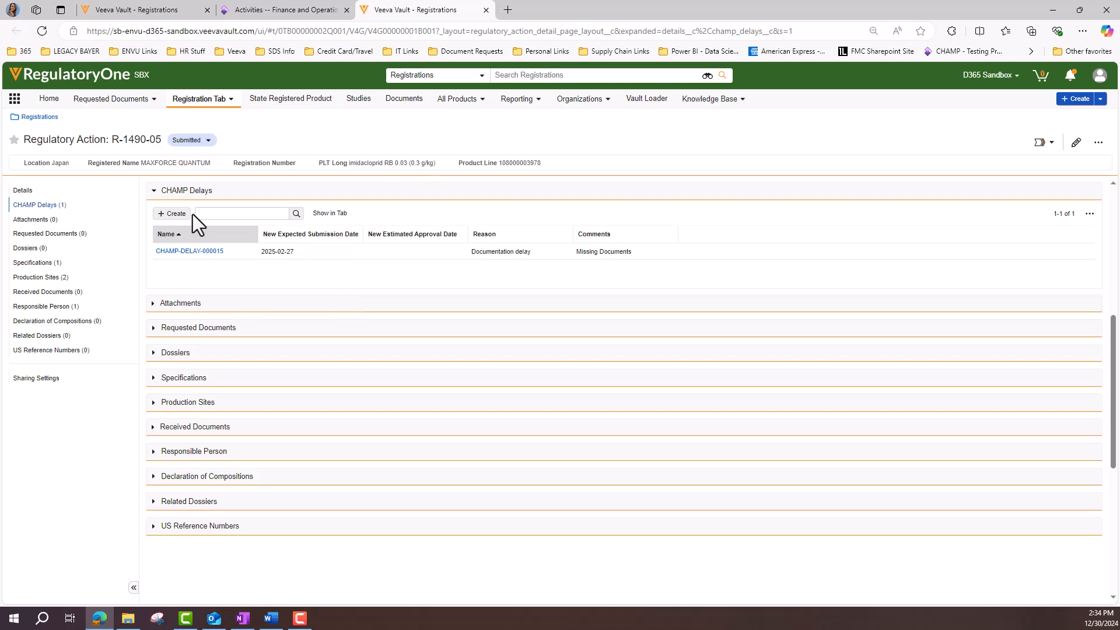
click(174, 214)
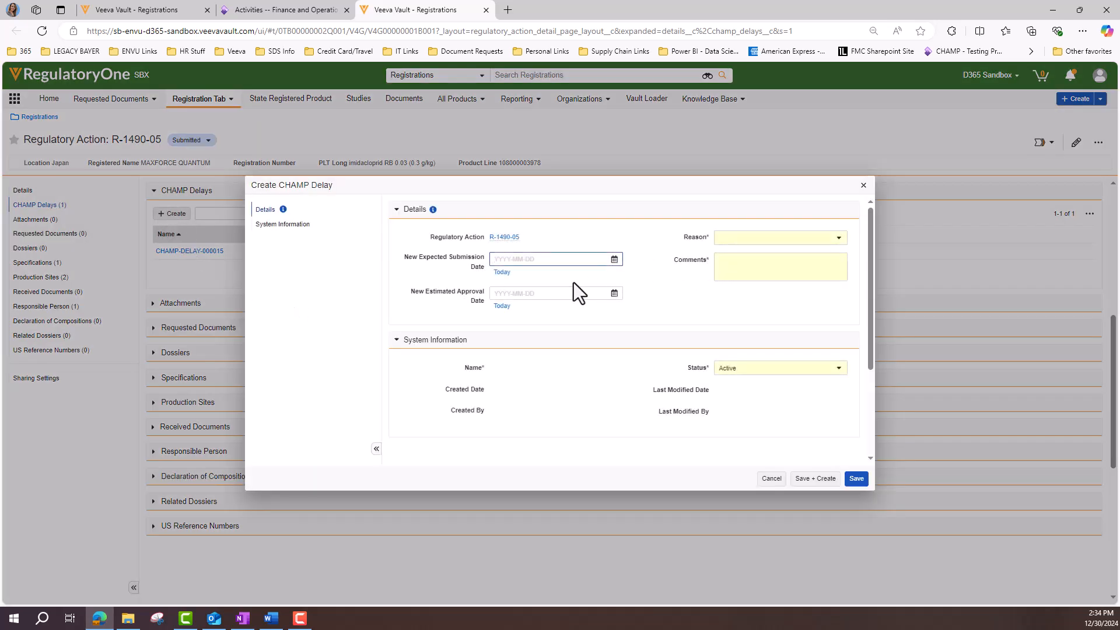
click(614, 293)
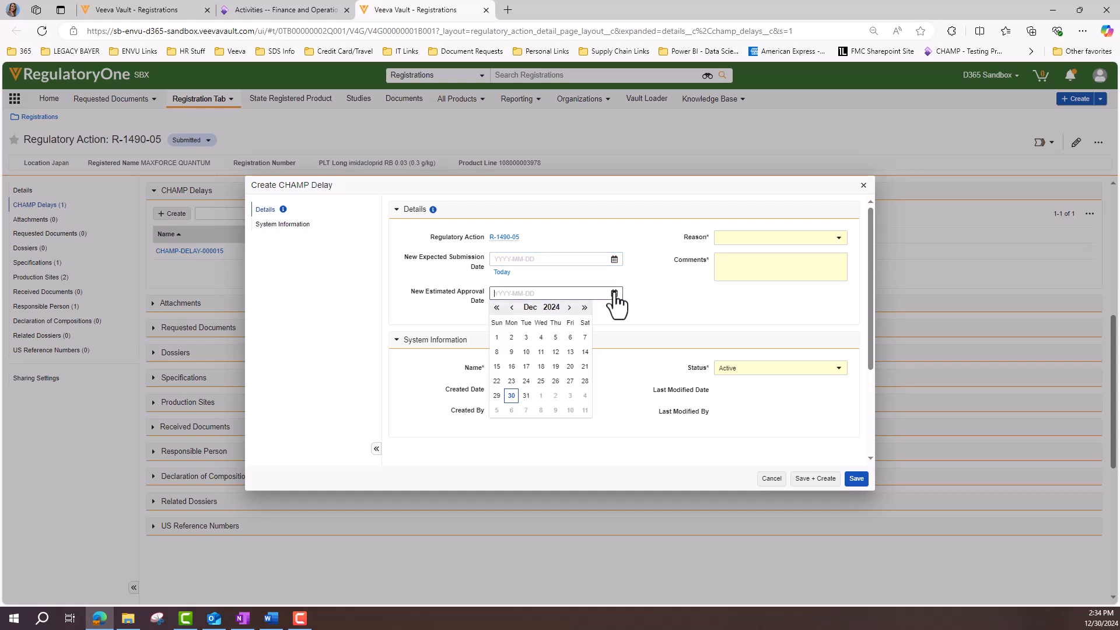
click(583, 307)
click(583, 308)
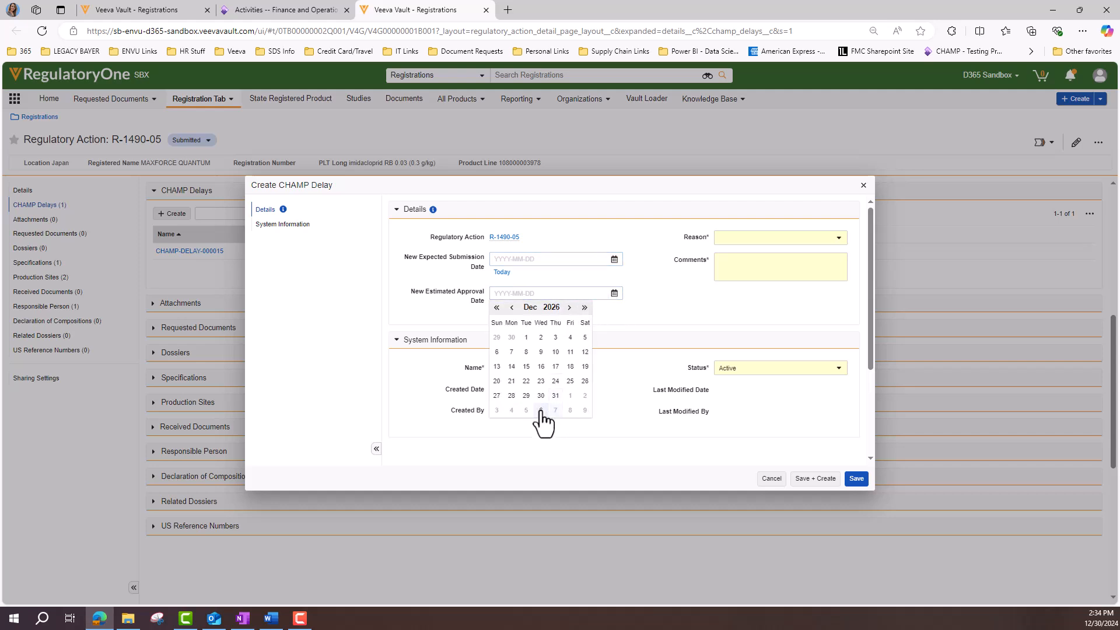
click(540, 395)
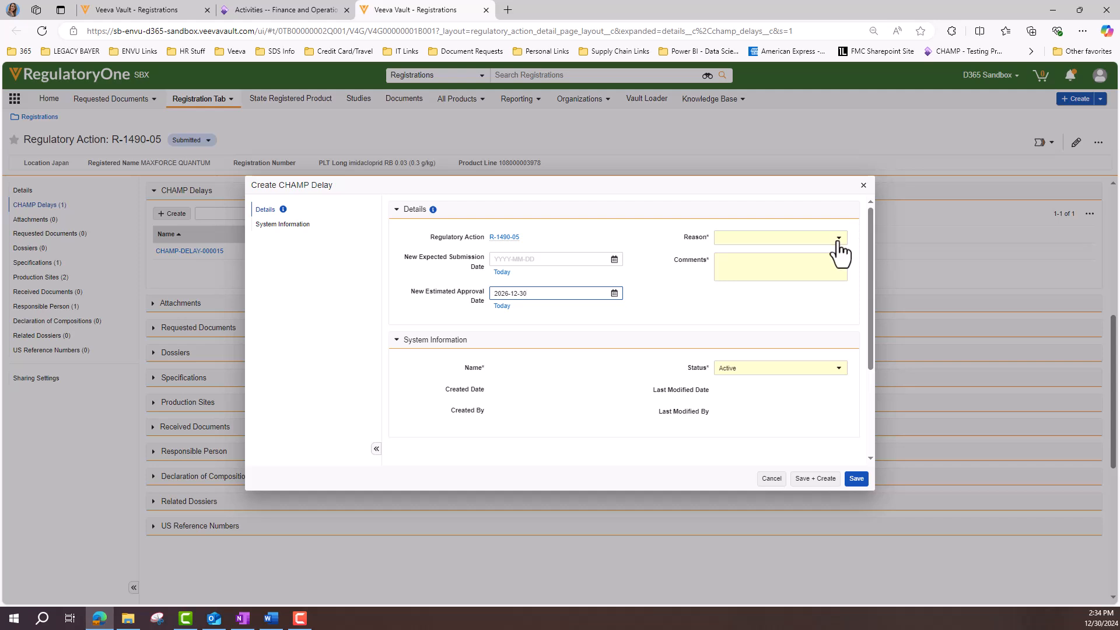
Give the CHAMP delay the reason Authorities delay - political reasons and the comment "Delayed for political reasons", and save it
click(838, 239)
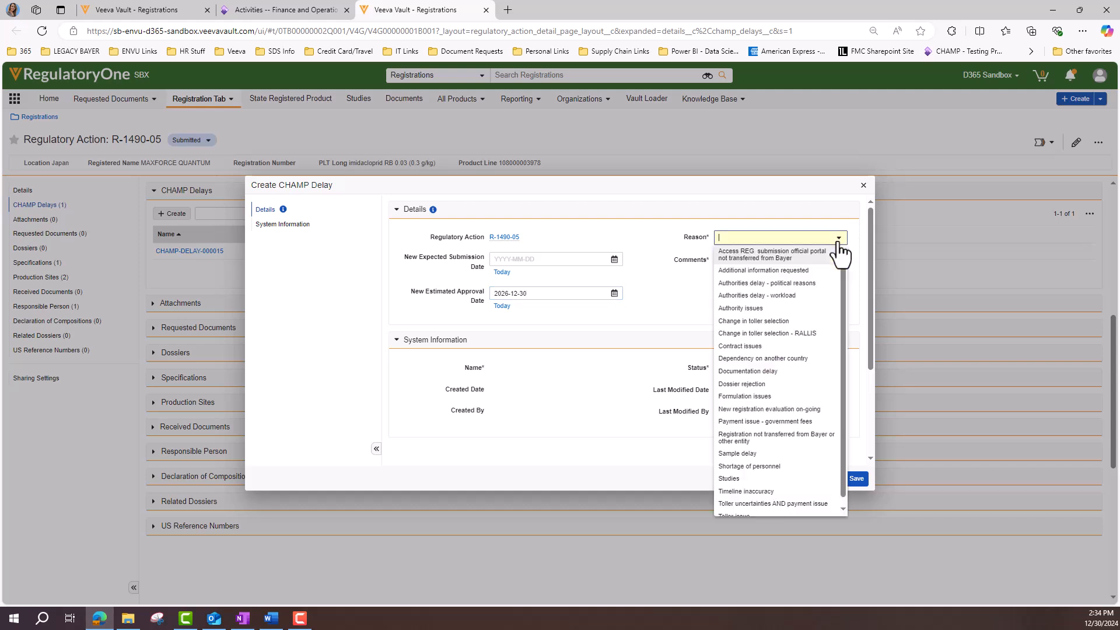
click(811, 284)
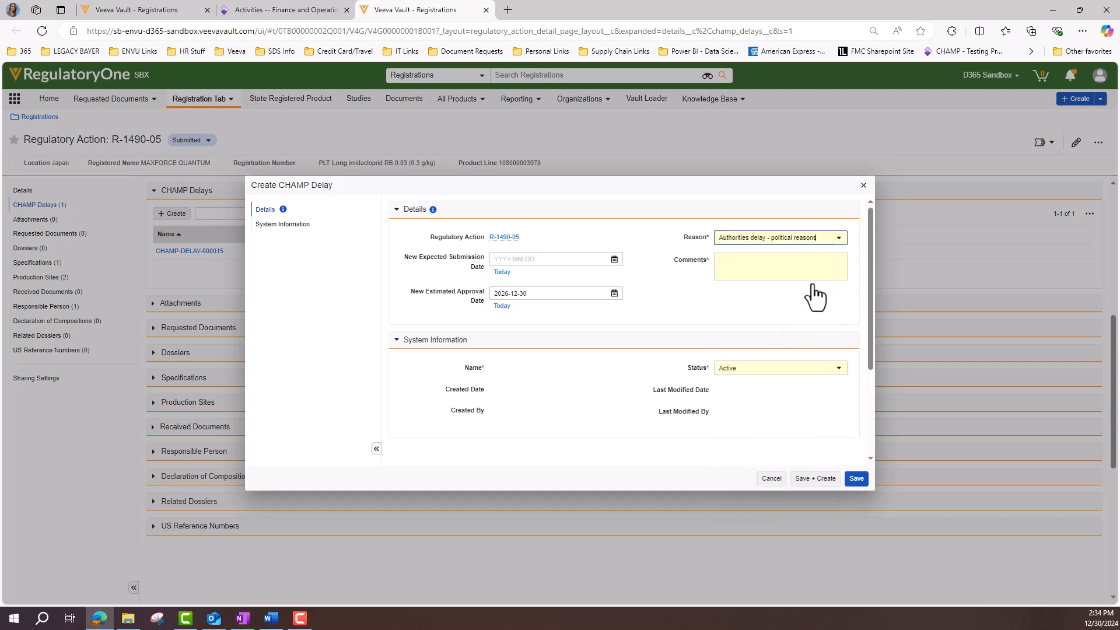
click(778, 264)
text(Dela)
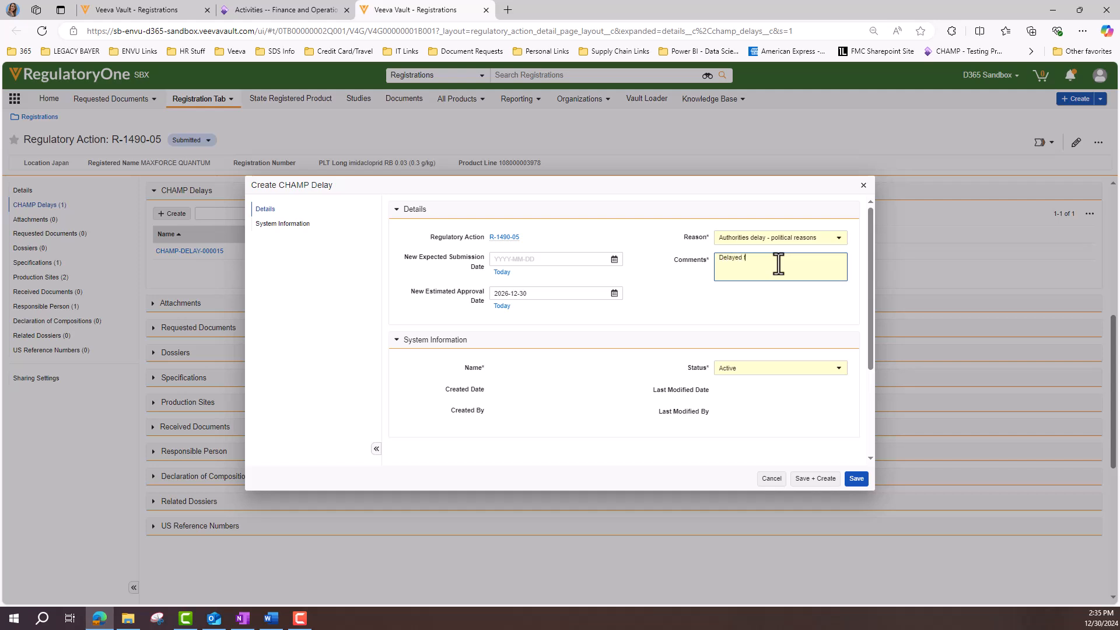
text(yed for pollitical reasons)
right_click(767, 259)
click(782, 258)
right_click(782, 258)
click(804, 271)
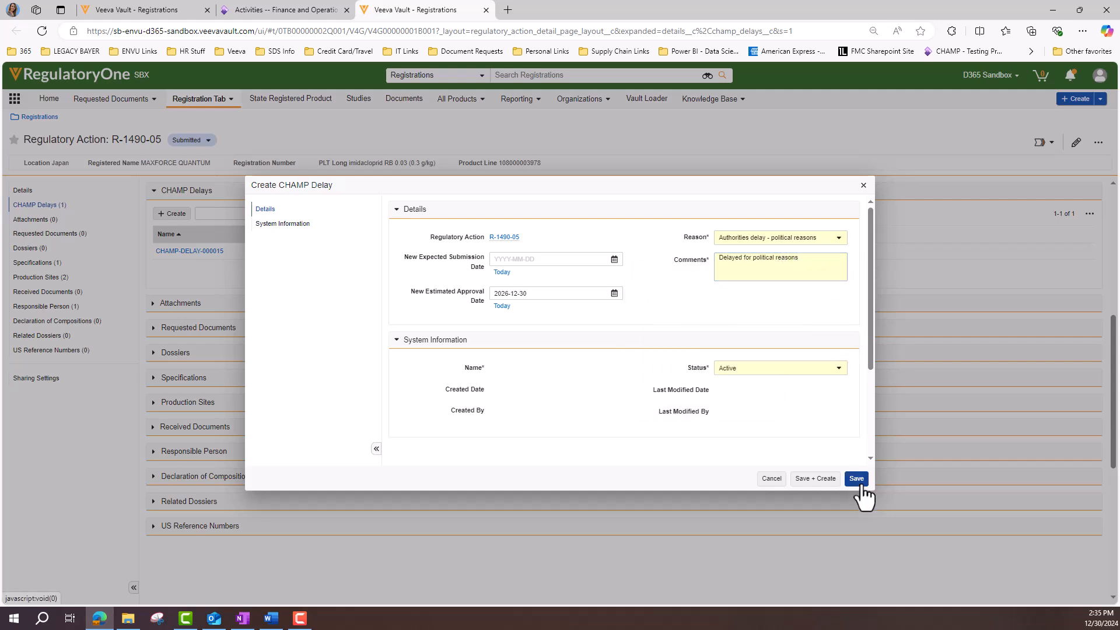
click(856, 479)
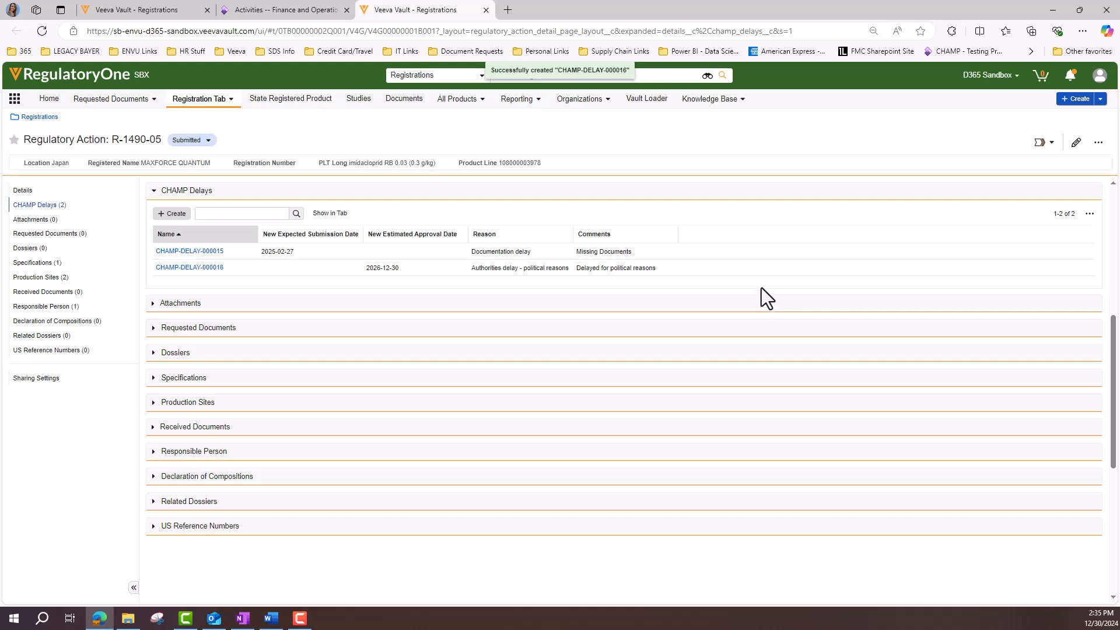
Add the EPA Stamped Approved Label (2022-12-16) for Specticle FLO, document BES-000004, to the regulatory action's Received Documents
scroll(323, 367, up, 4)
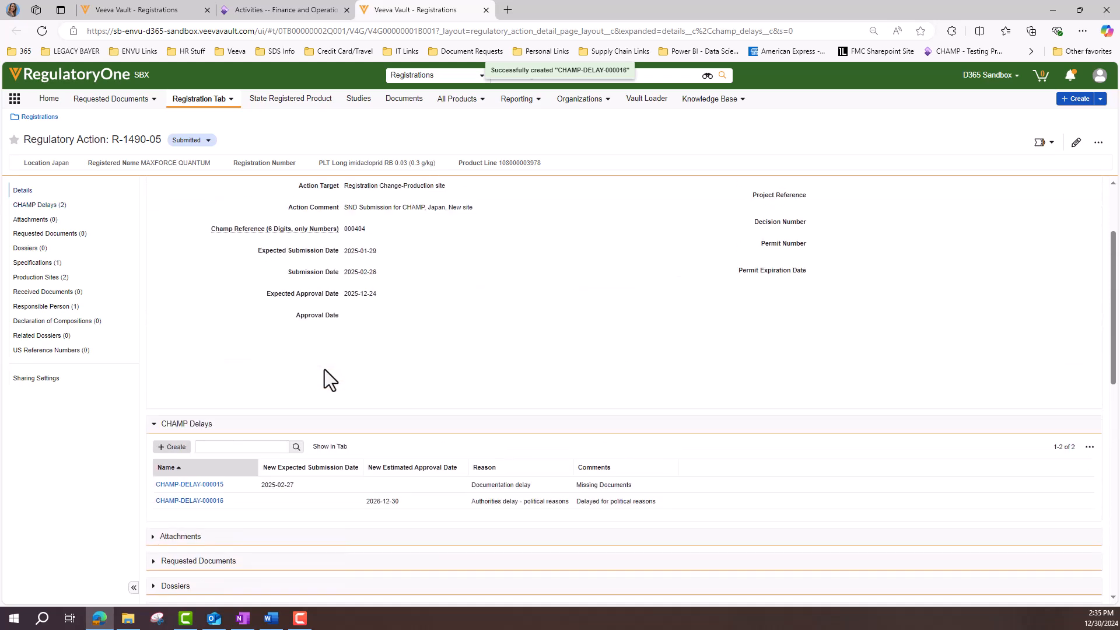
click(56, 293)
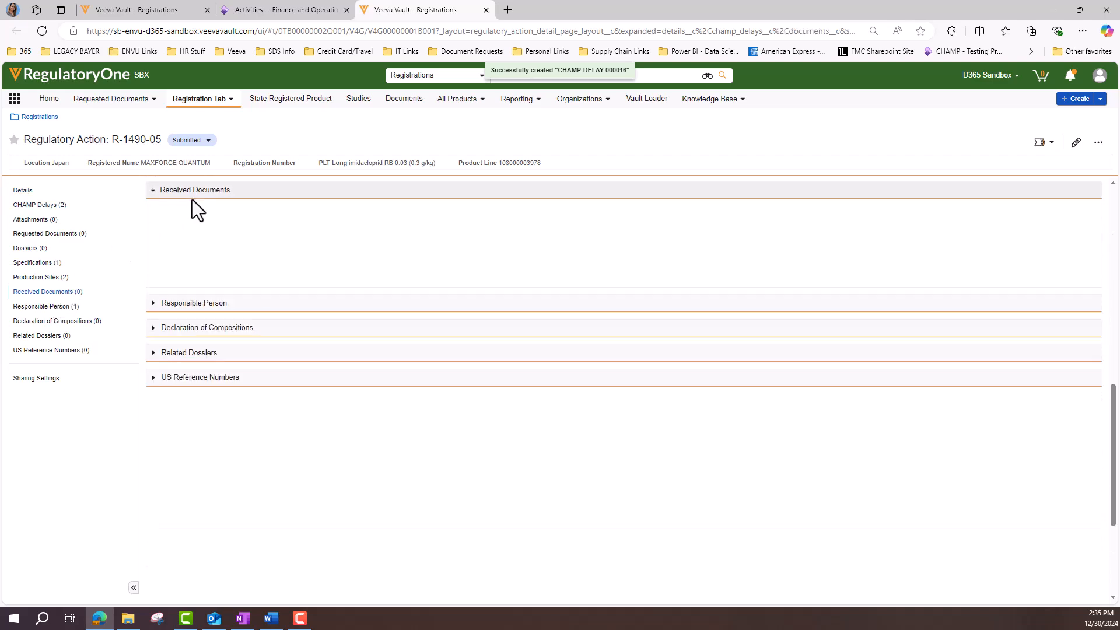
click(173, 214)
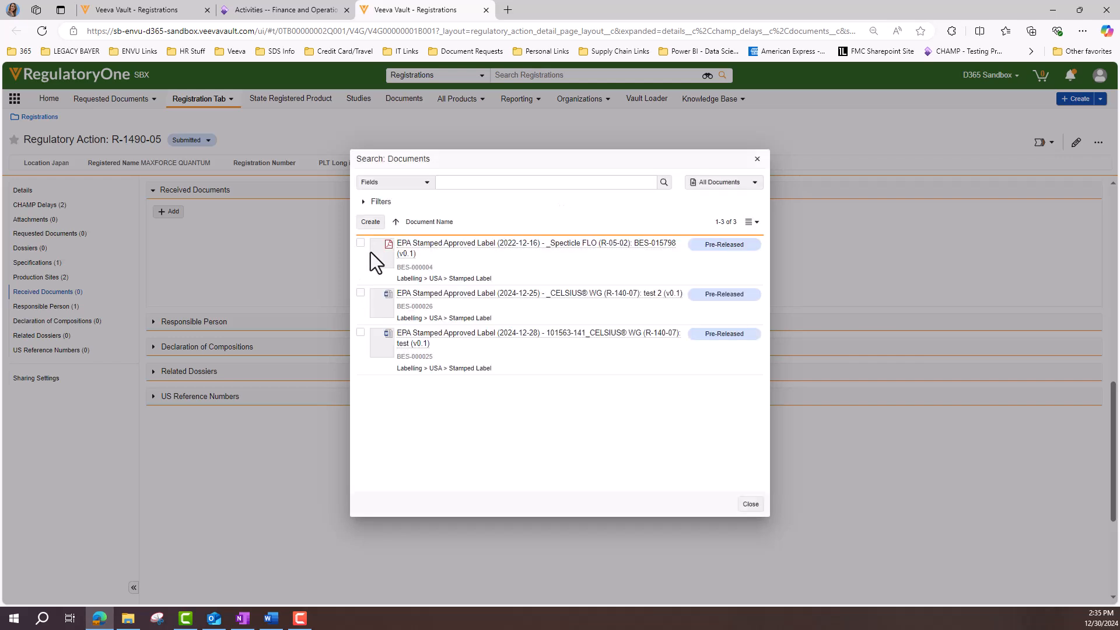
click(360, 242)
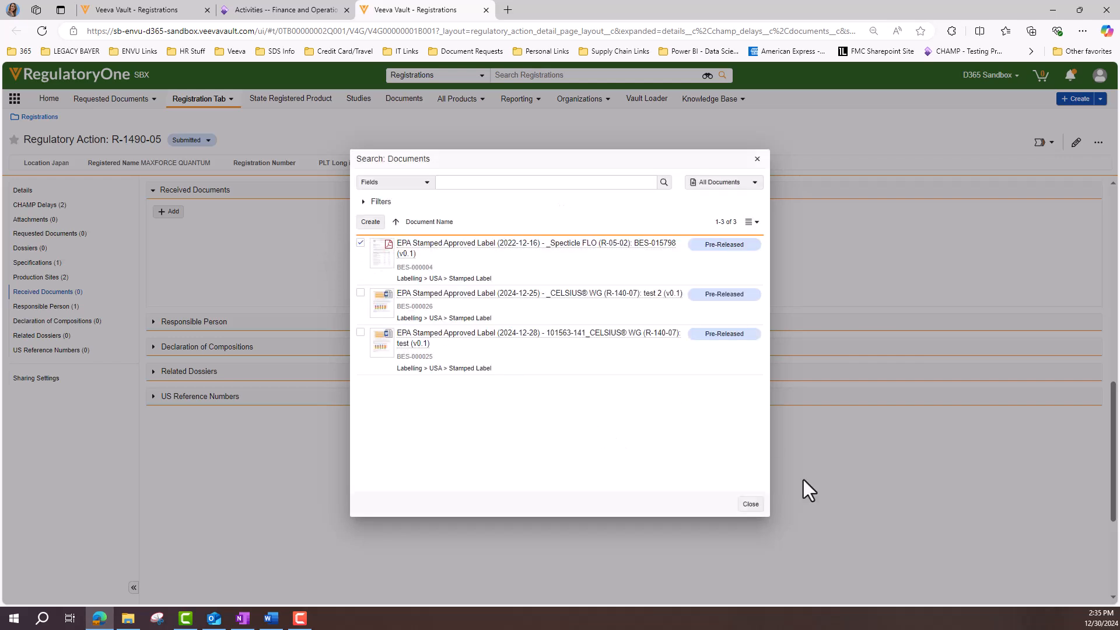
click(750, 504)
Start the change of the regulatory action's state to Approved with Approval Date 2025-09-03, leaving the decision and permit fields empty
click(1045, 143)
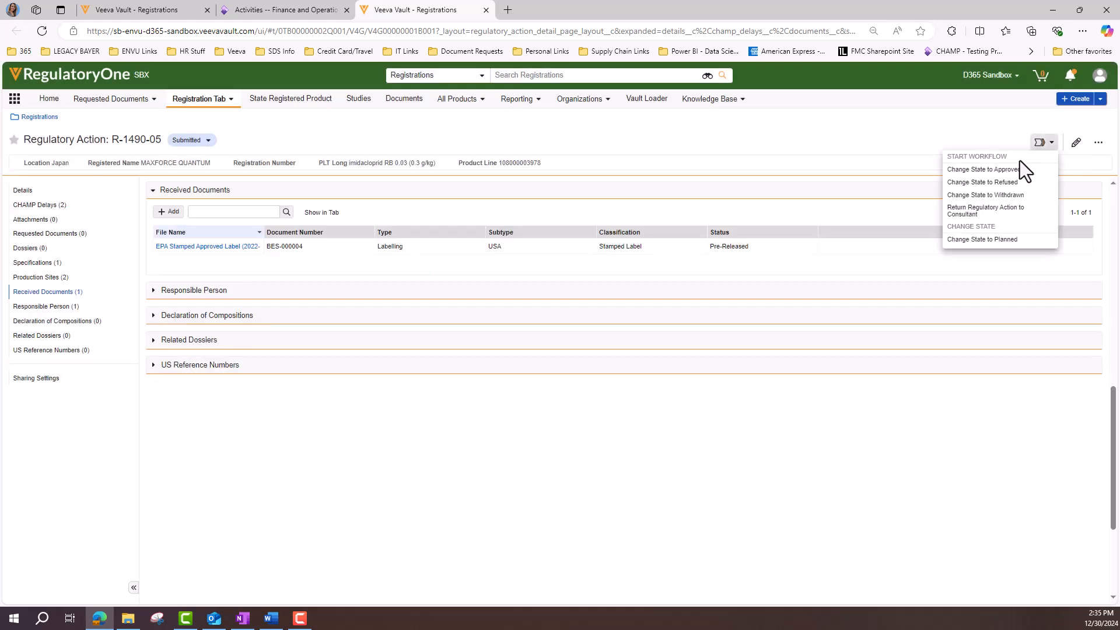
click(1014, 169)
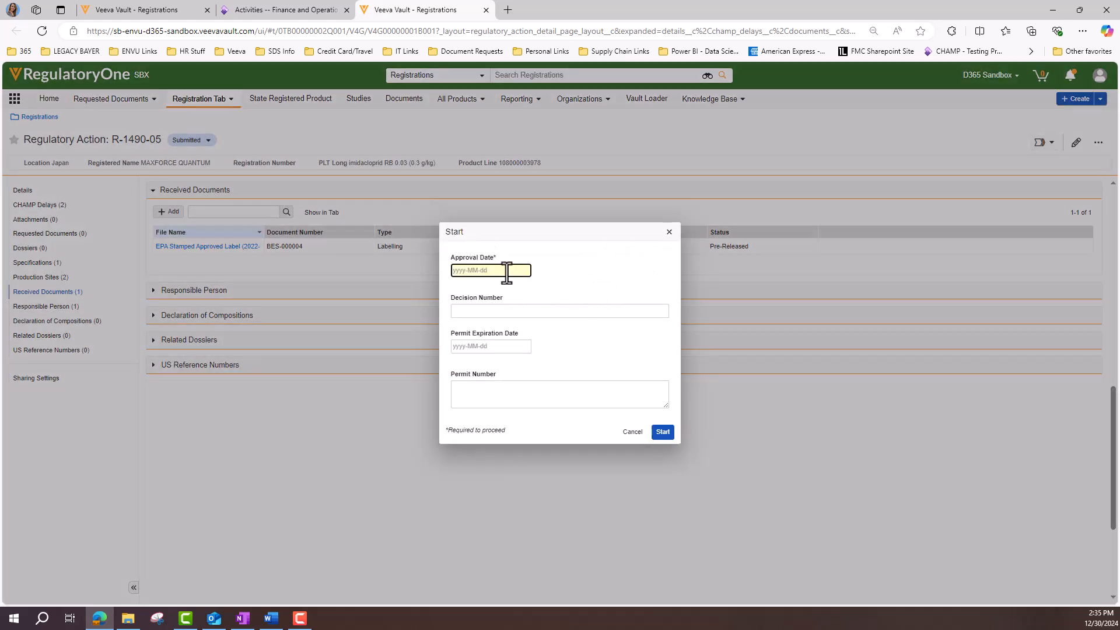
click(506, 271)
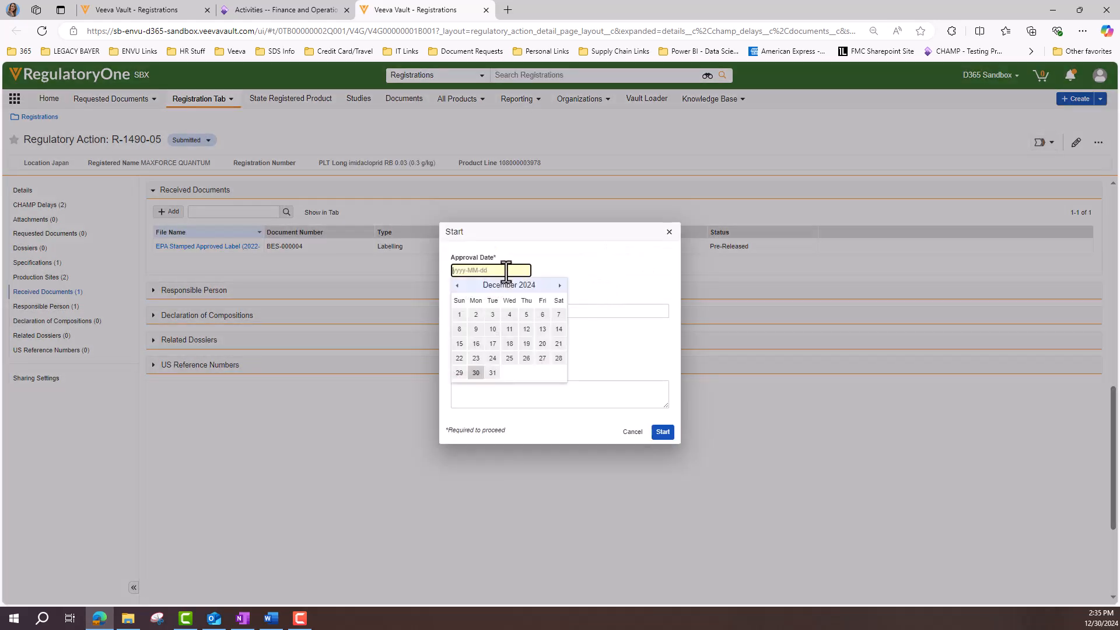
click(560, 286)
click(560, 286)
click(560, 286)
click(560, 286)
click(559, 285)
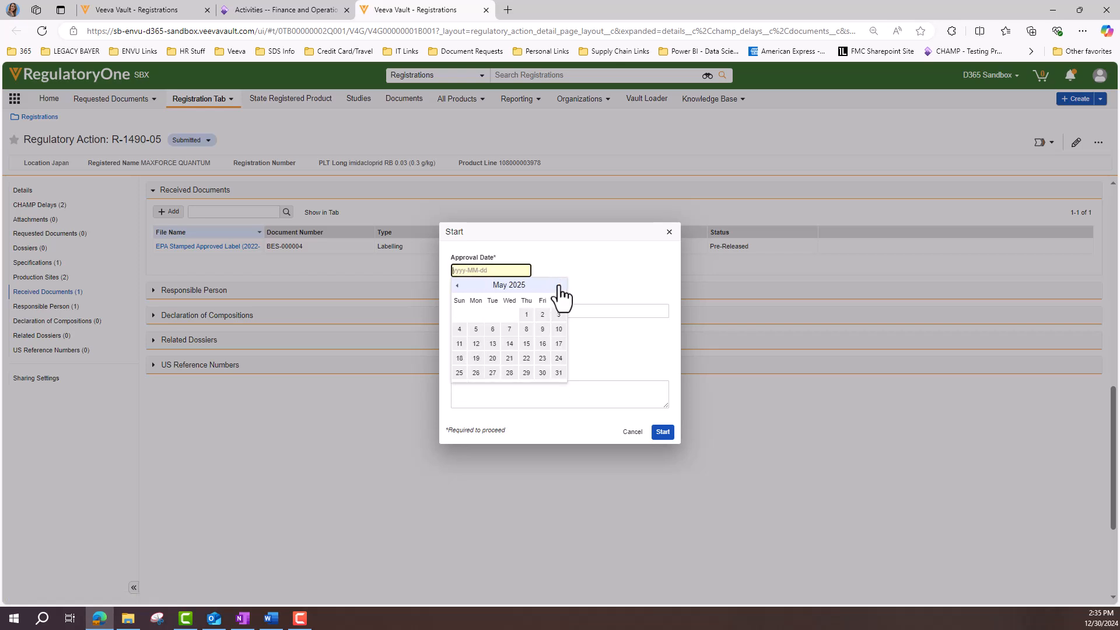
click(560, 285)
click(560, 285)
click(560, 286)
click(559, 285)
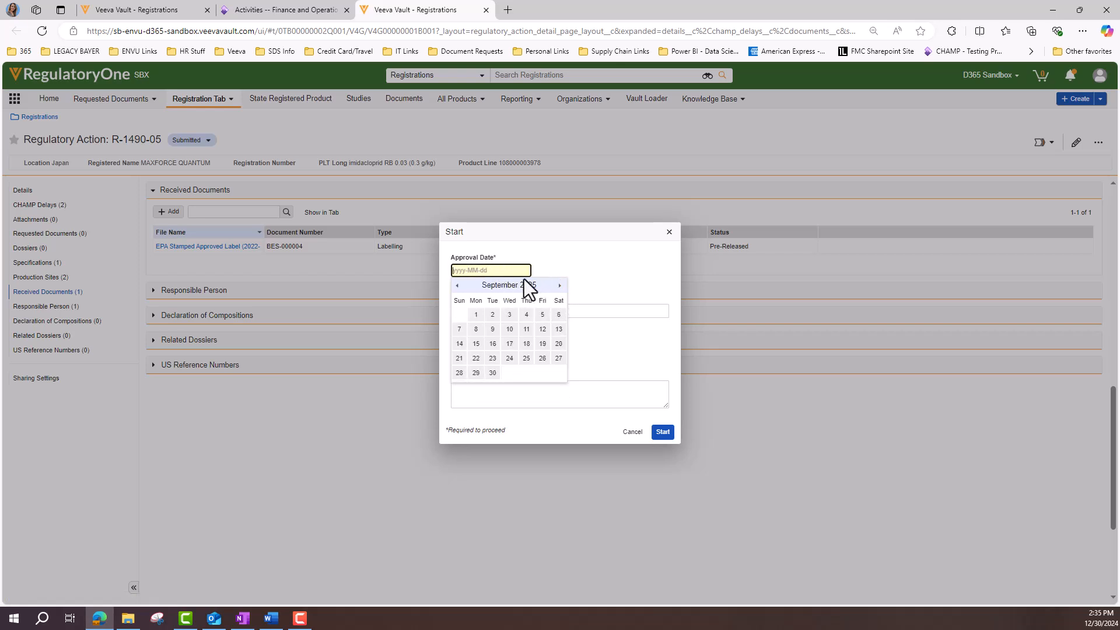
click(509, 314)
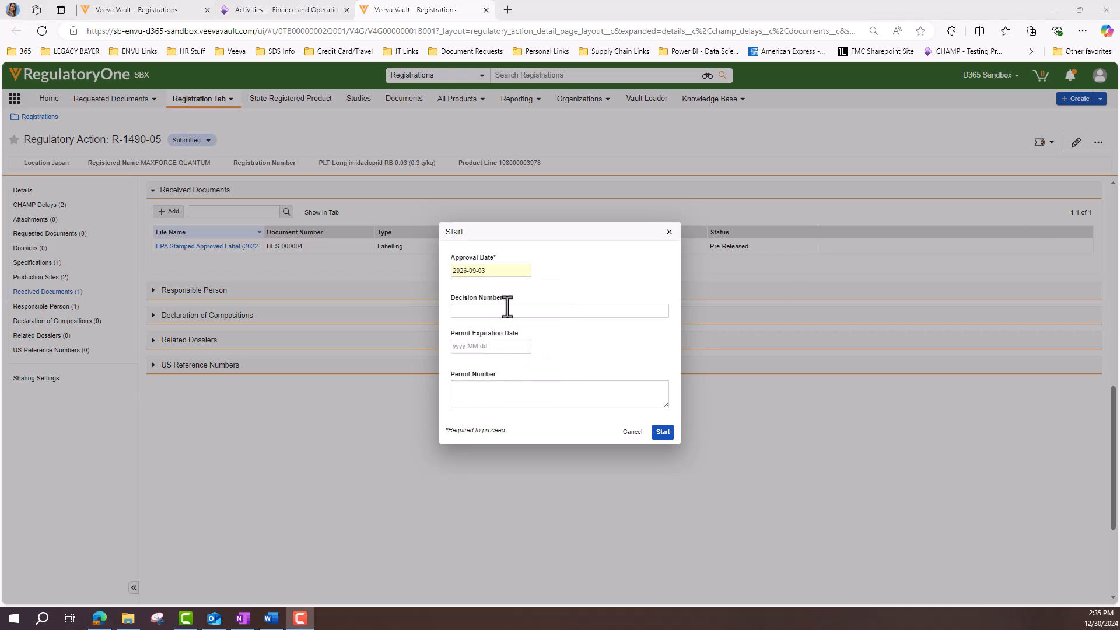
click(508, 310)
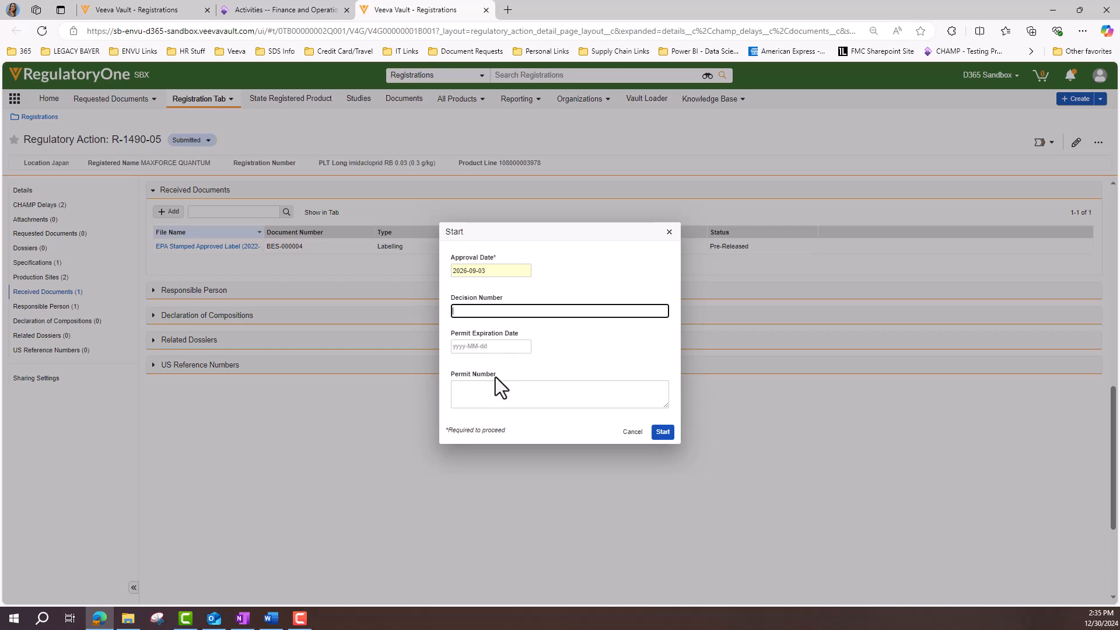
click(660, 432)
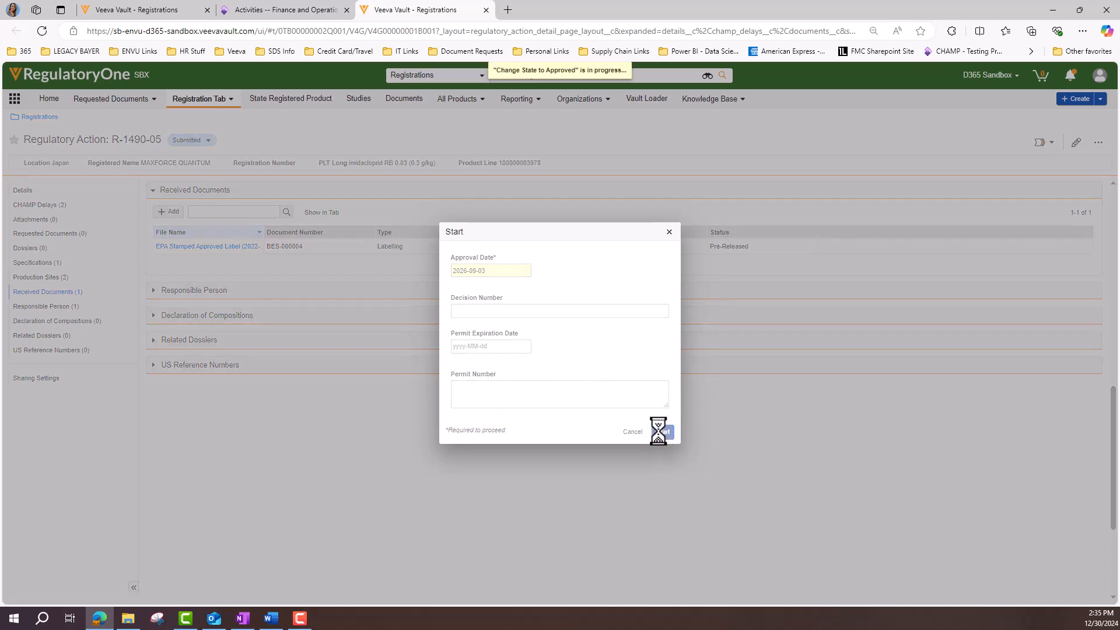